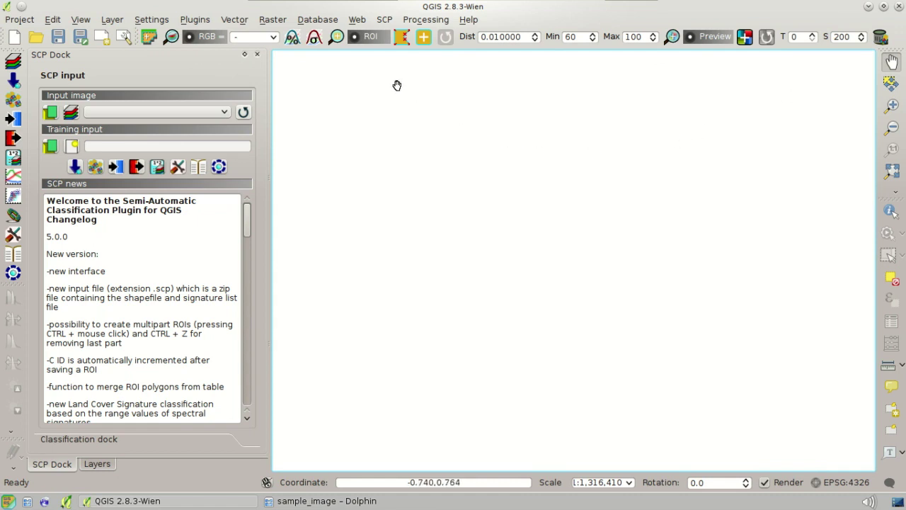
pyautogui.click(380, 23)
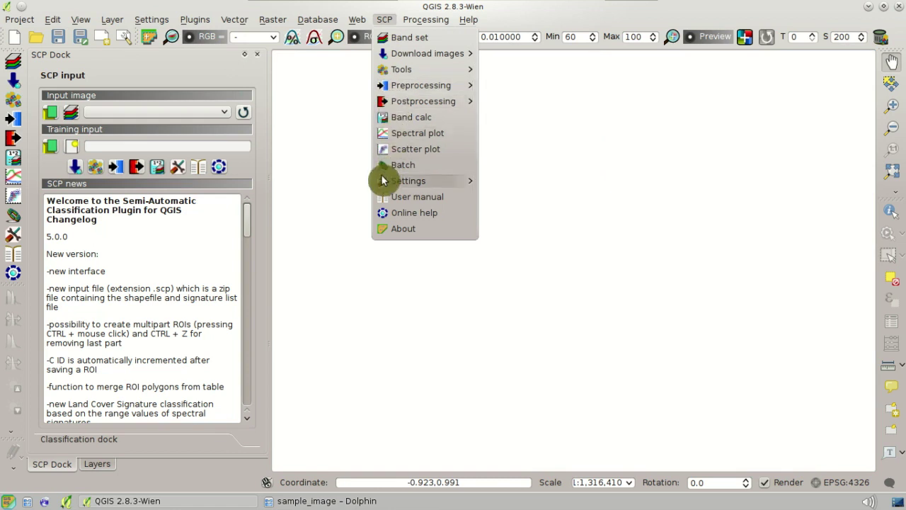
pyautogui.click(351, 91)
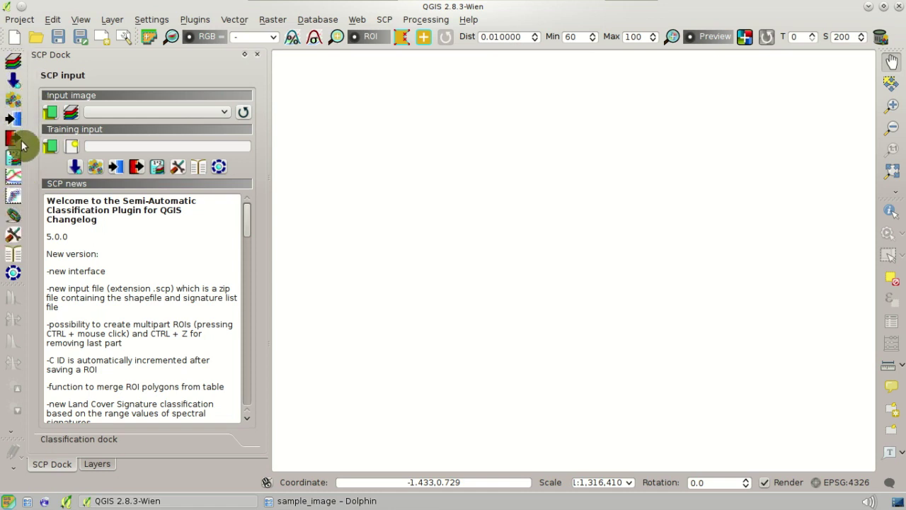
pyautogui.moveTo(16, 55)
pyautogui.mouseDown()
pyautogui.moveTo(76, 81)
pyautogui.moveTo(285, 134)
pyautogui.moveTo(158, 126)
pyautogui.moveTo(14, 71)
pyautogui.mouseUp()
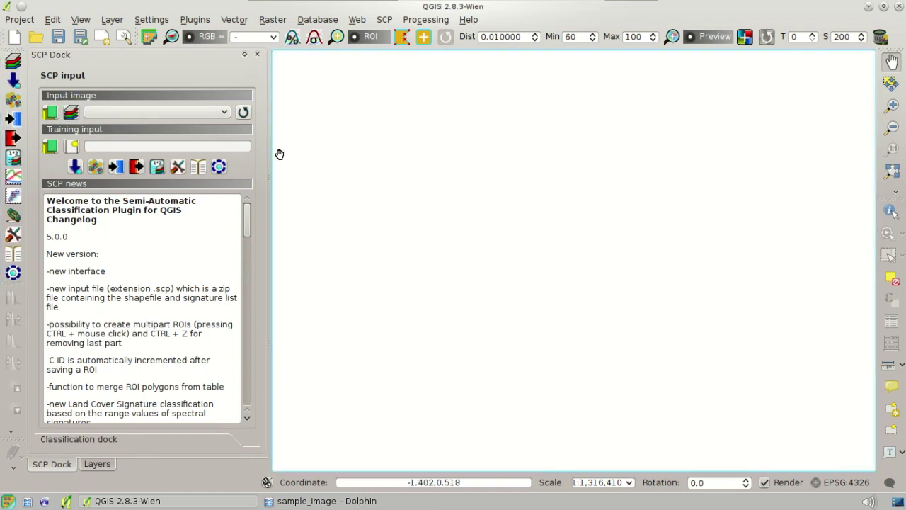
pyautogui.moveTo(274, 158)
pyautogui.mouseDown()
pyautogui.moveTo(295, 158)
pyautogui.moveTo(272, 160)
pyautogui.mouseUp()
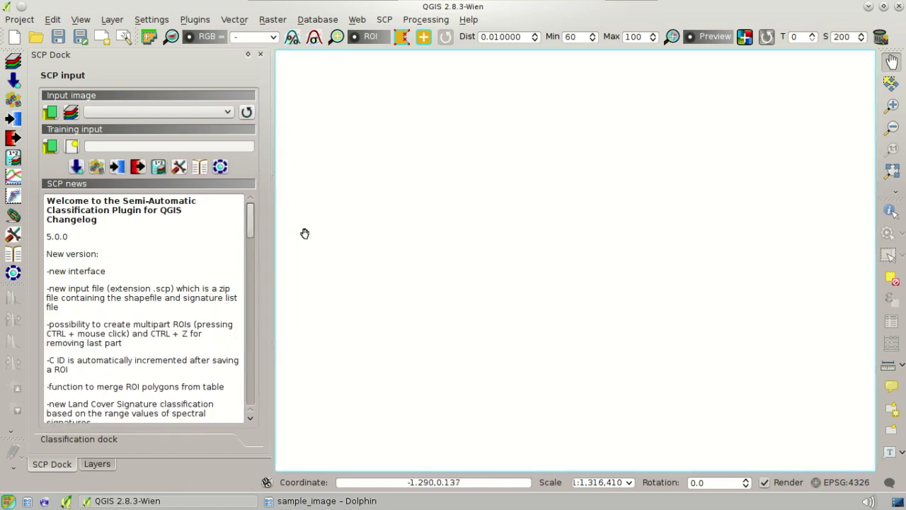
# - Load sample_image.tif from the sample_image folder on the Desktop as the input image
pyautogui.click(50, 115)
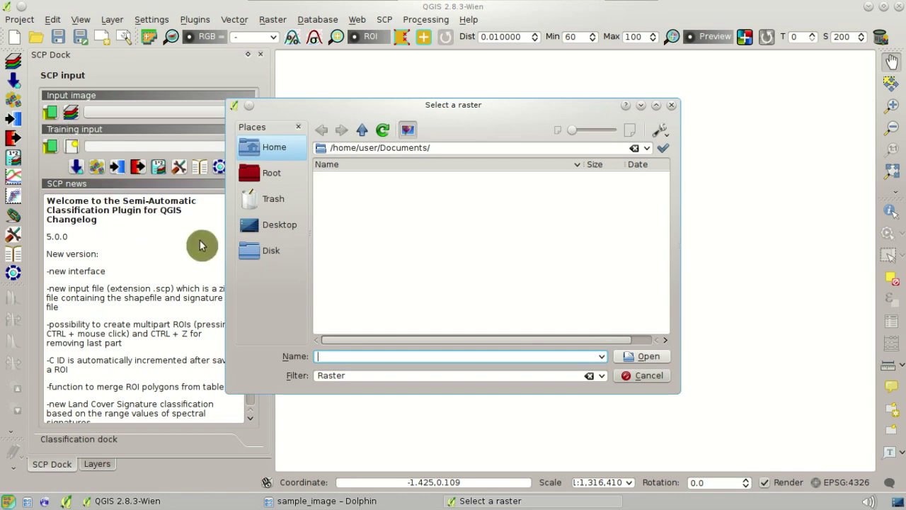
pyautogui.click(251, 227)
pyautogui.doubleClick(340, 178)
pyautogui.click(368, 197)
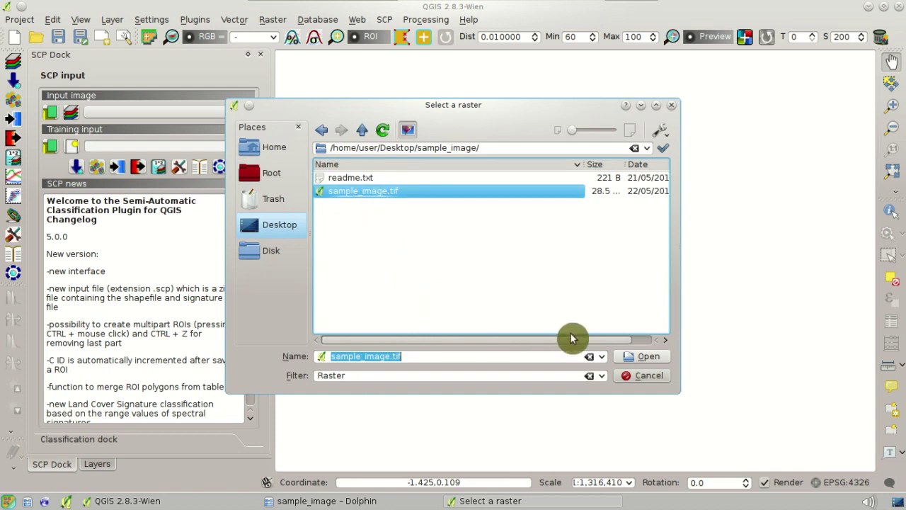
pyautogui.click(636, 359)
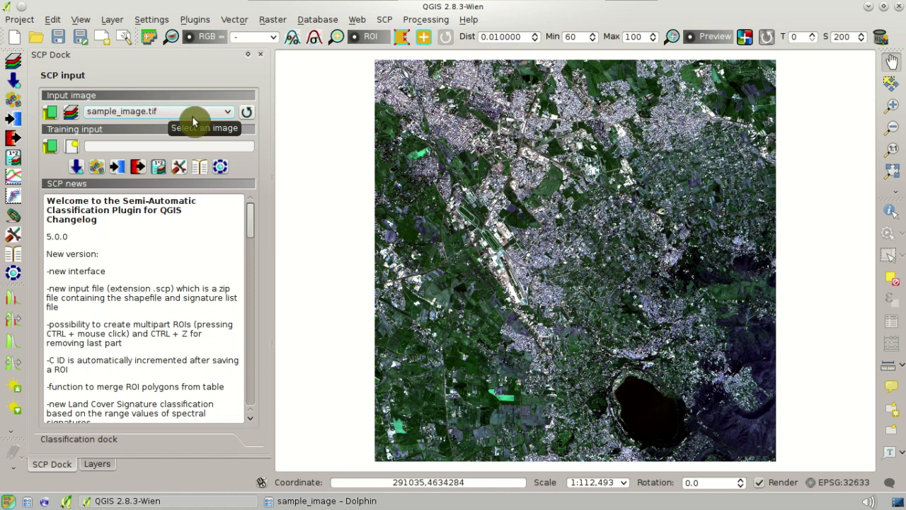
# - Examine the band set definition of sample_image.tif, including its bands and center wavelengths
pyautogui.click(72, 113)
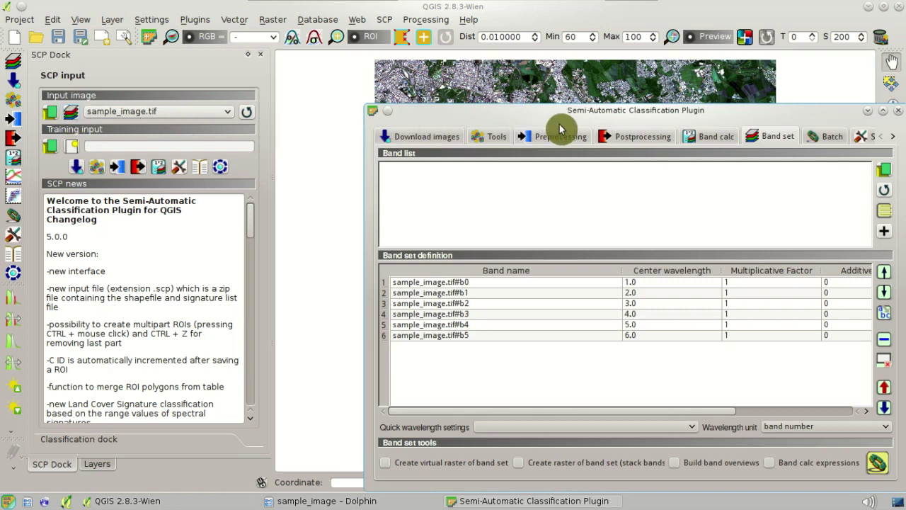
pyautogui.moveTo(566, 126); pyautogui.dragTo(451, 90)
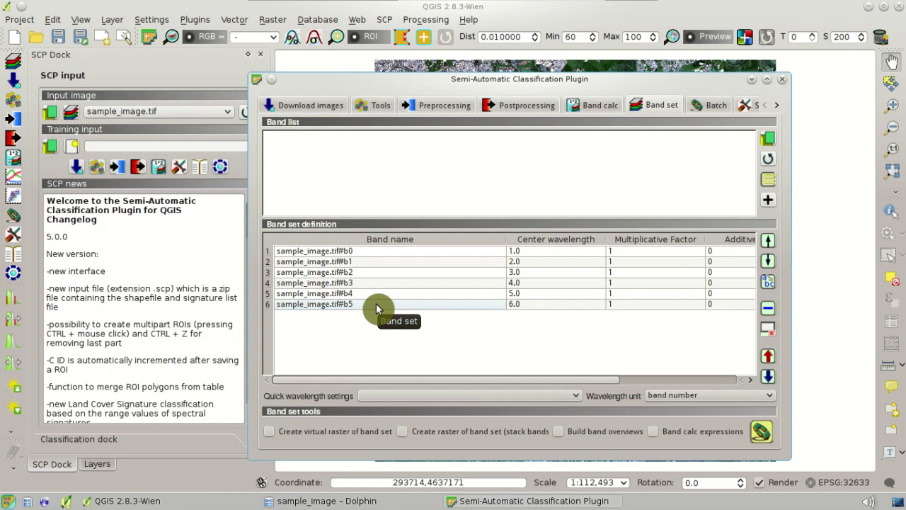
pyautogui.click(782, 79)
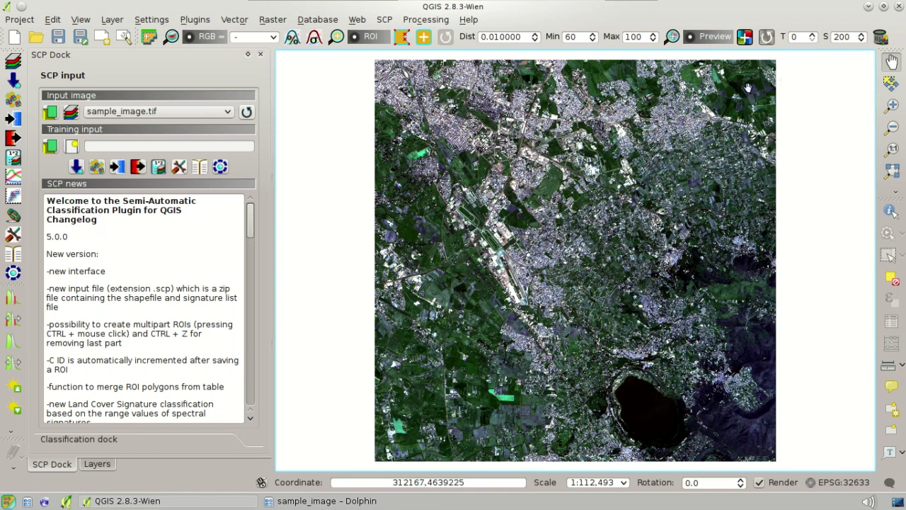
# - Display the image as an RGB 3-2-1 color composite, and switch the composite to 4-3-2
pyautogui.click(274, 39)
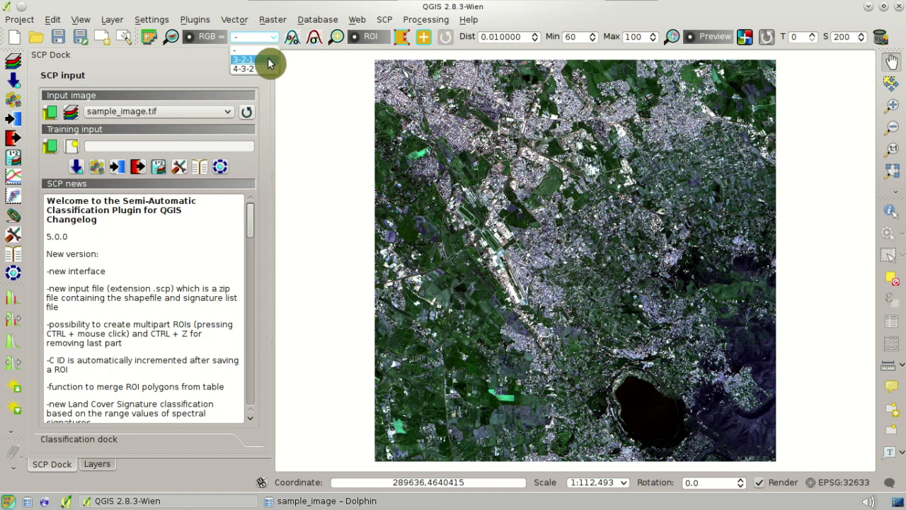
pyautogui.click(268, 64)
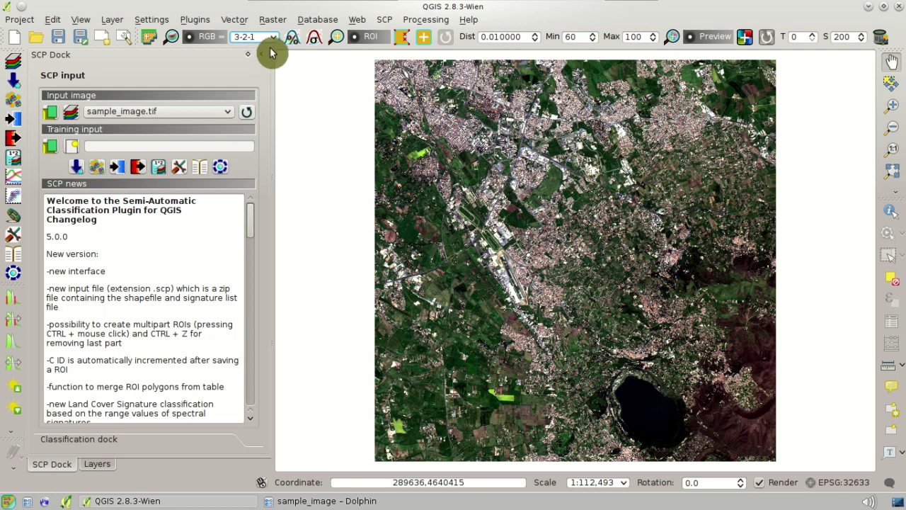
pyautogui.click(274, 40)
pyautogui.click(272, 70)
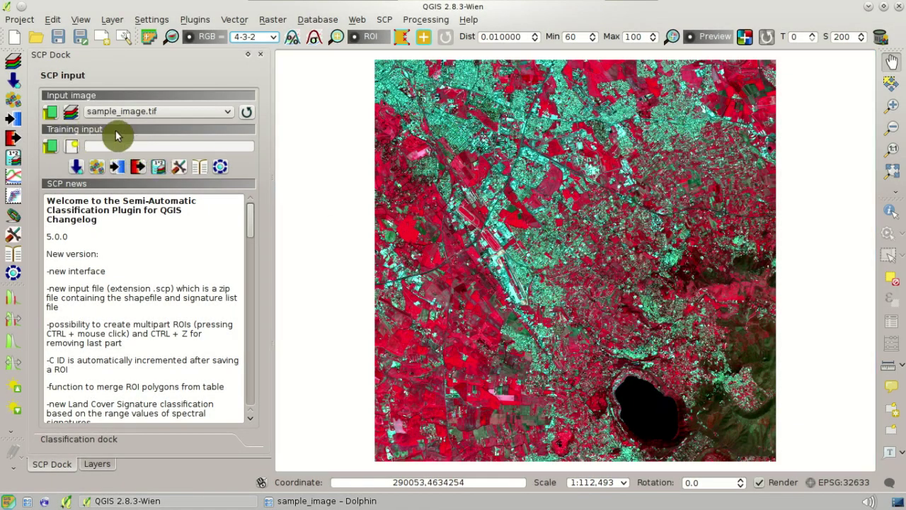
# - Create a new SCP training input file named training in the sample_image folder
pyautogui.click(70, 151)
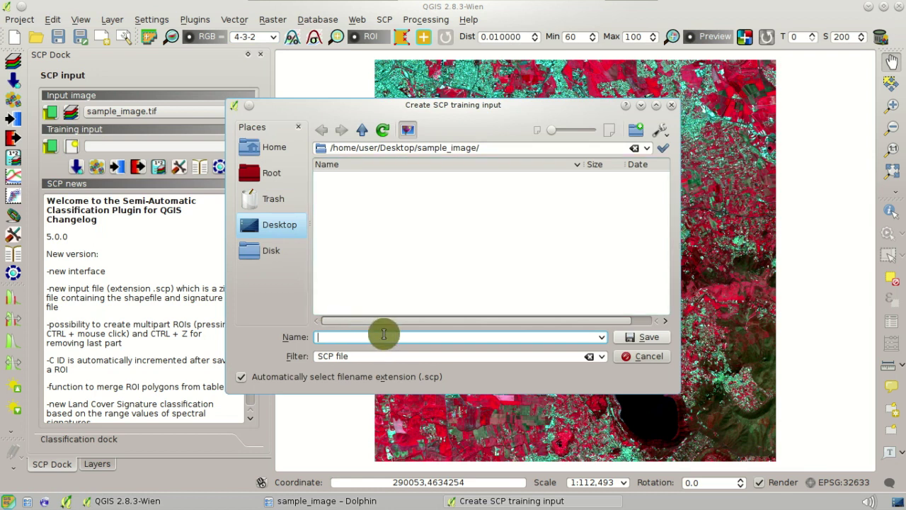
pyautogui.write('training')
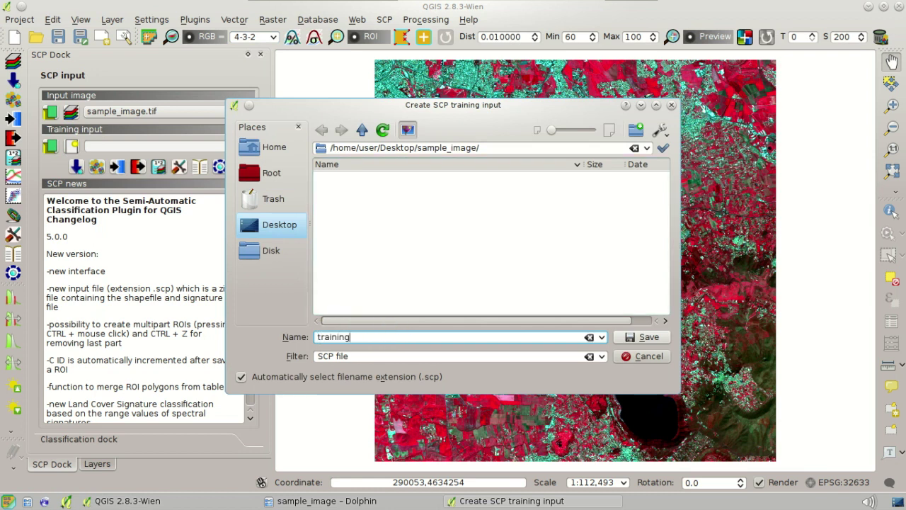
pyautogui.press('Return')
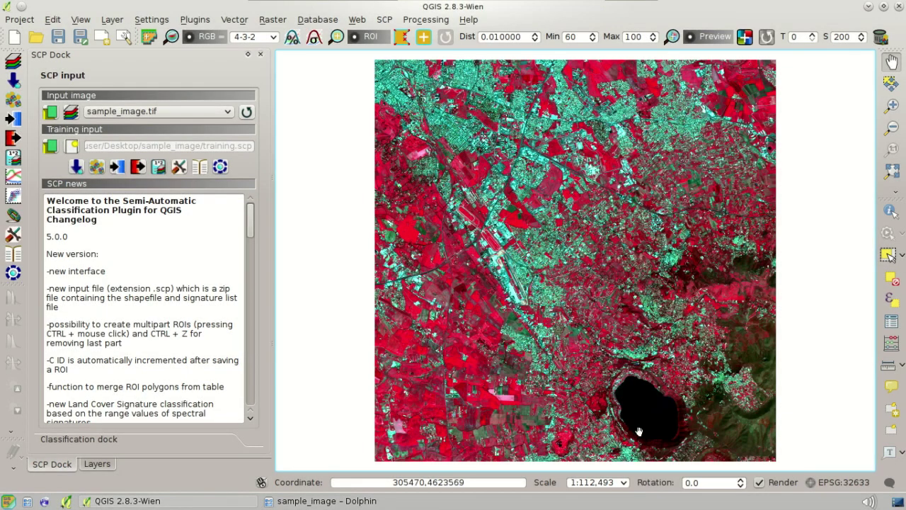
# - Draw a five-vertex ROI polygon inside the dark lake in the southeast of the image
pyautogui.scroll(2, 641, 412)
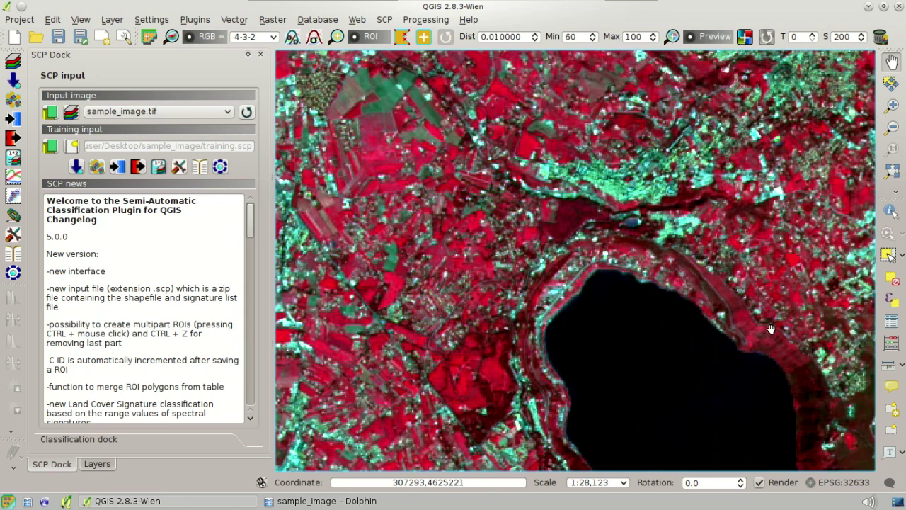
pyautogui.click(401, 39)
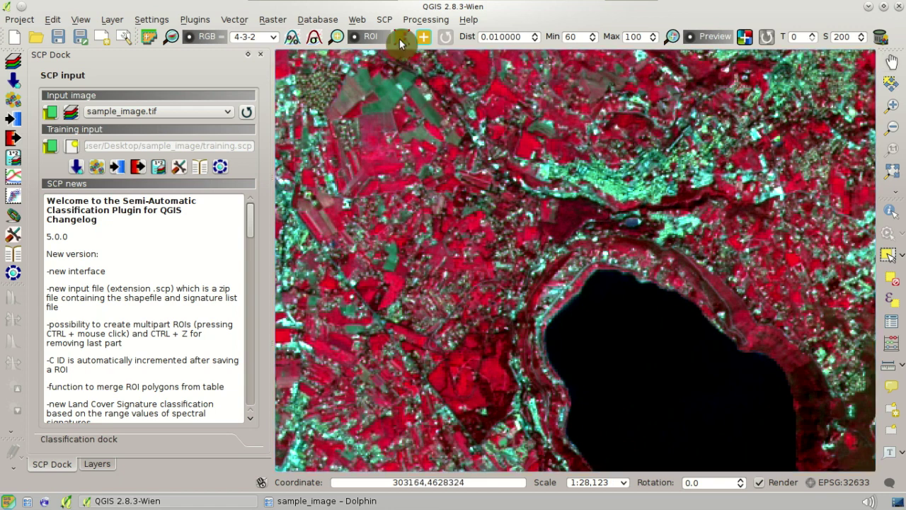
pyautogui.click(635, 292)
pyautogui.click(745, 450)
pyautogui.rightClick(622, 463)
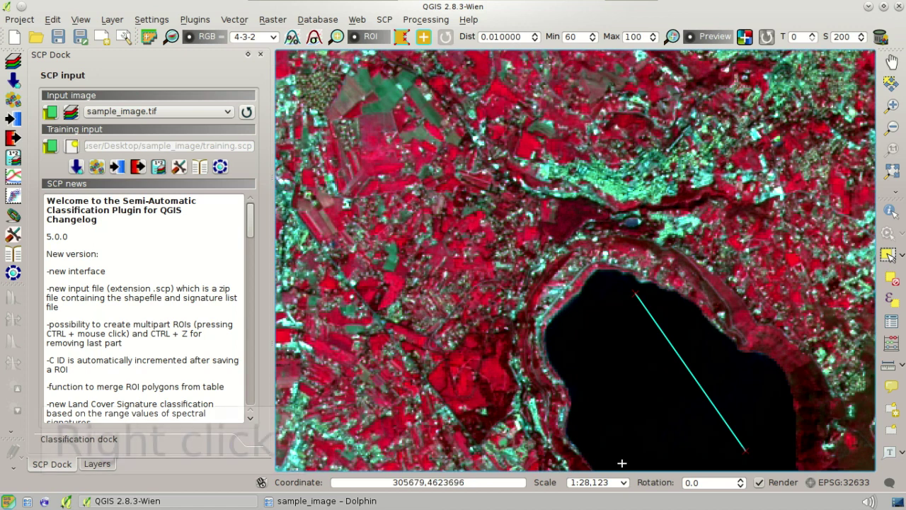
pyautogui.click(578, 357)
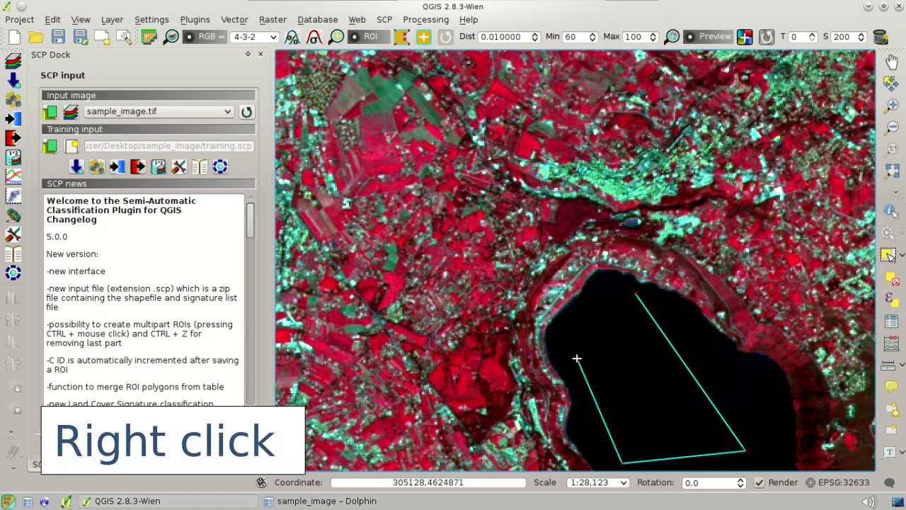
pyautogui.rightClick(590, 319)
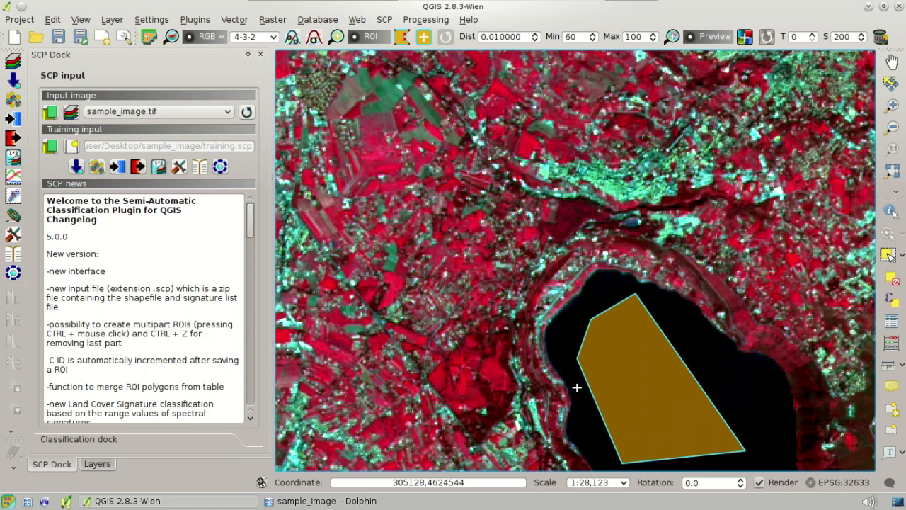
# - Save the lake polygon to the ROI signature list with macroclass name Water and class name Lake
pyautogui.click(67, 438)
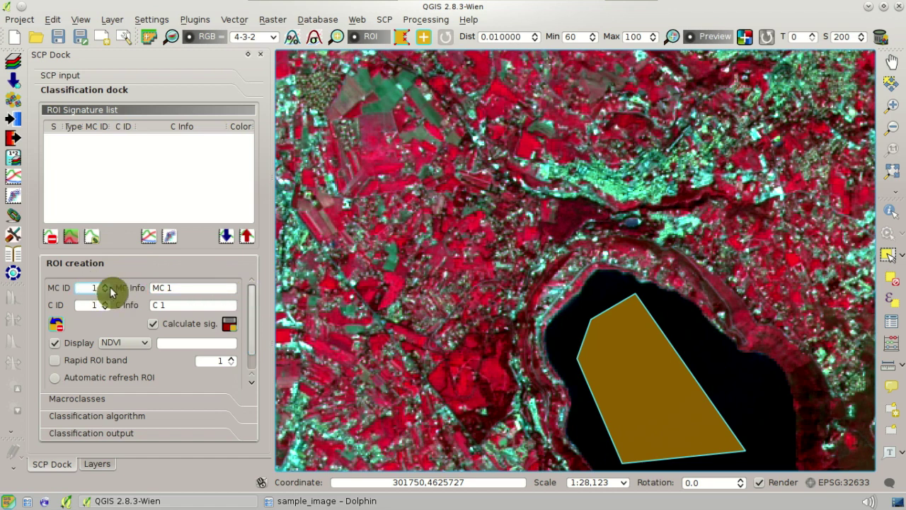
pyautogui.click(191, 284)
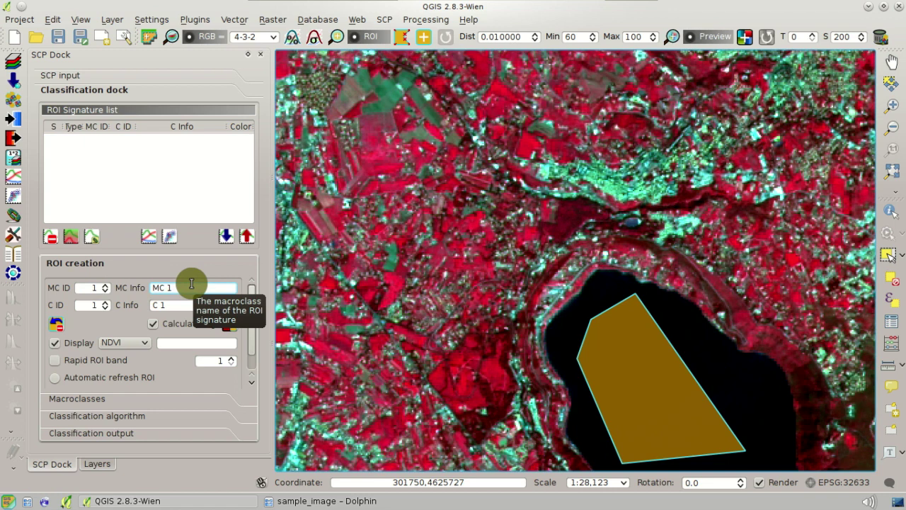
pyautogui.moveTo(191, 284); pyautogui.dragTo(142, 290)
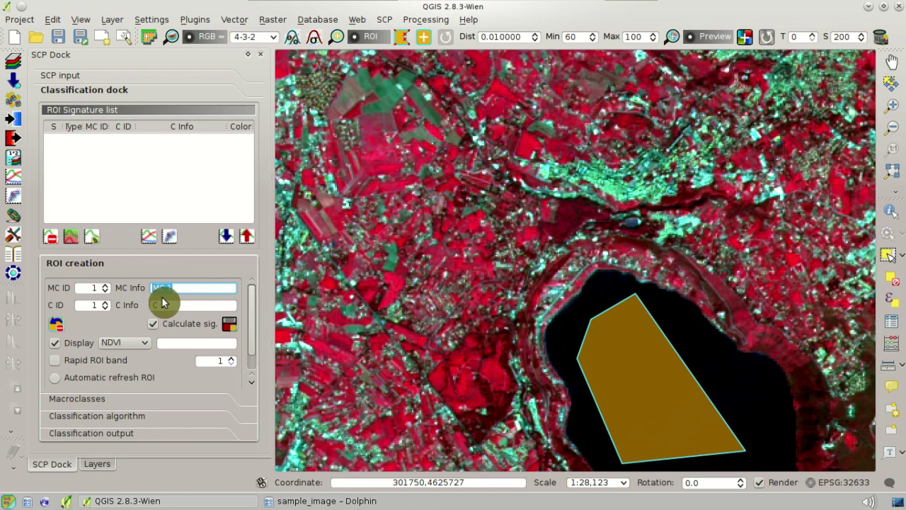
pyautogui.write('Water')
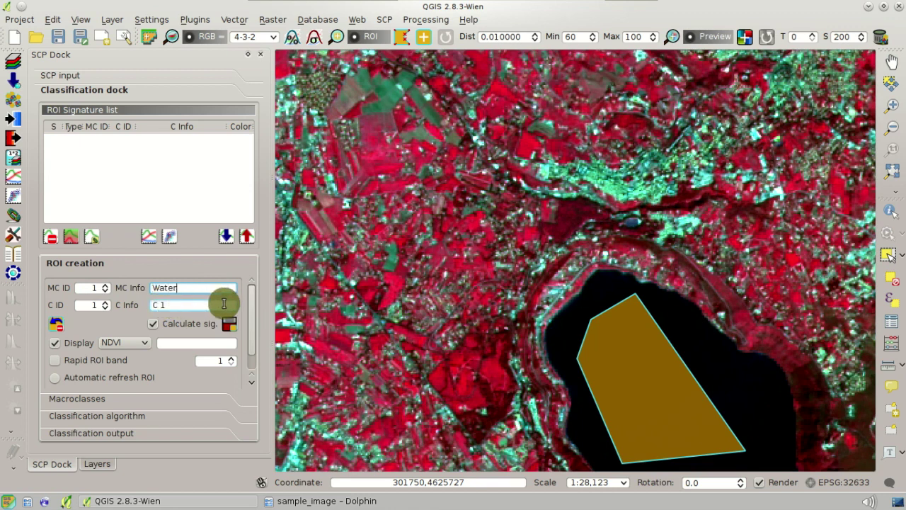
pyautogui.moveTo(216, 304); pyautogui.dragTo(131, 306)
pyautogui.write('Lake')
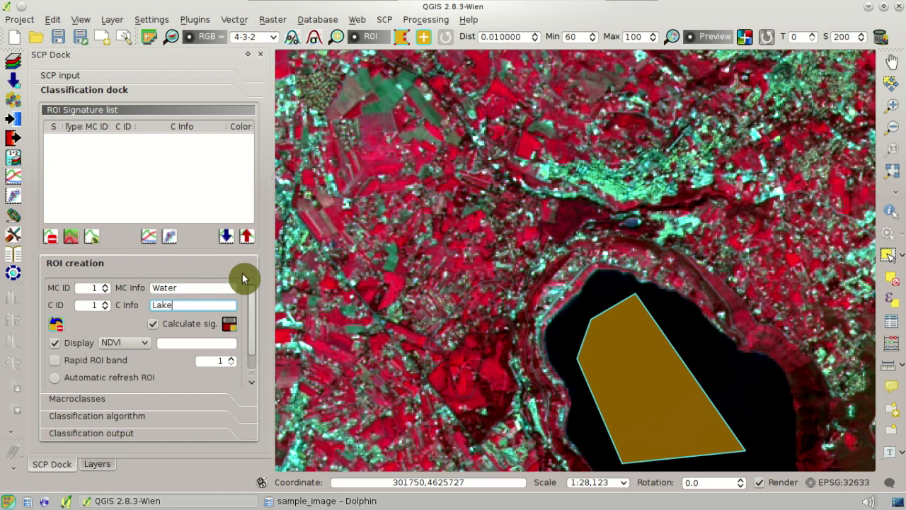
pyautogui.click(231, 325)
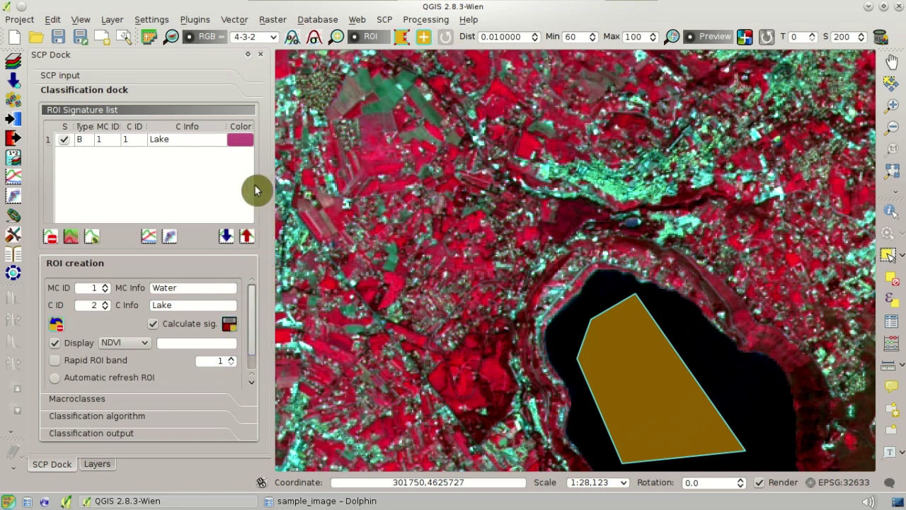
pyautogui.click(198, 144)
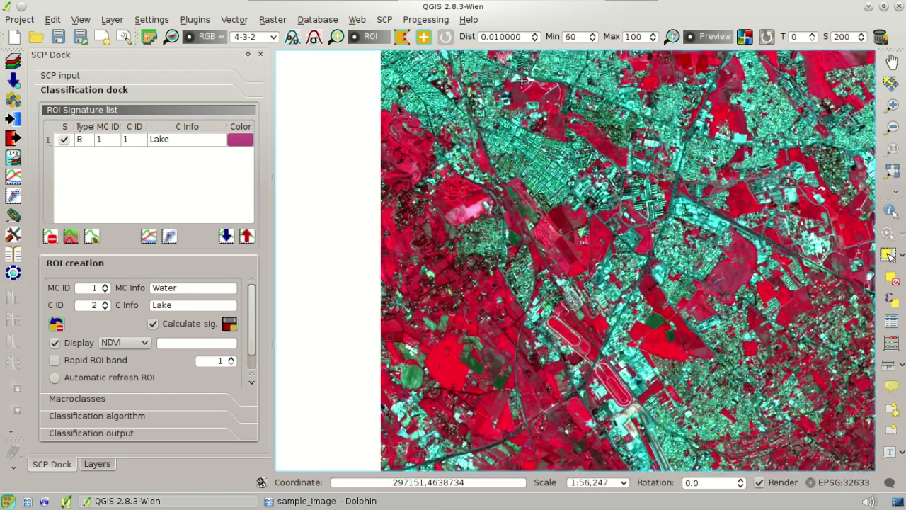
# - Set the region-growing distance to 0.08 and grow an ROI over the dense urban blocks in the northwest of the image
pyautogui.scroll(1, 549, 222)
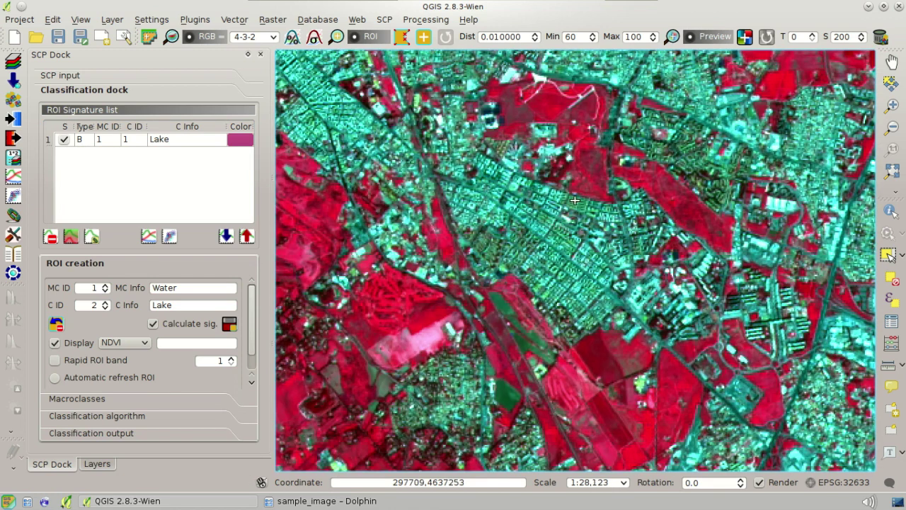
pyautogui.click(426, 44)
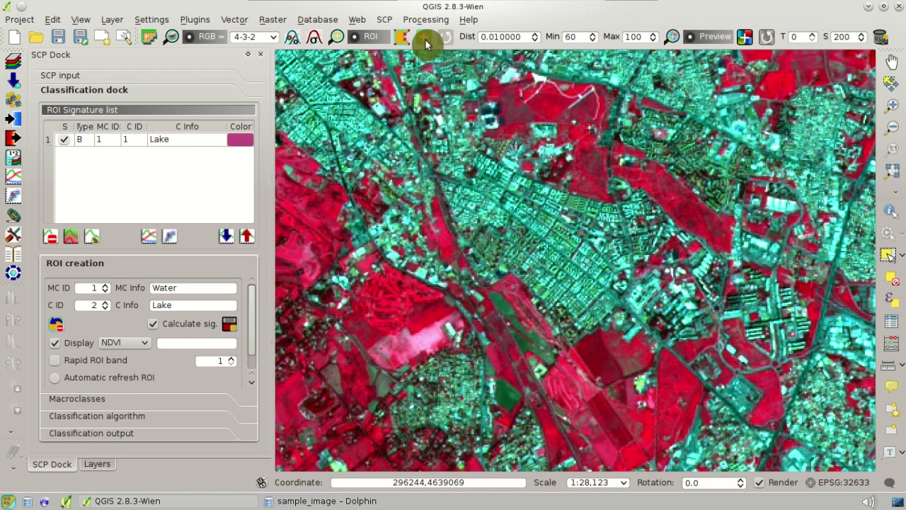
pyautogui.click(537, 38)
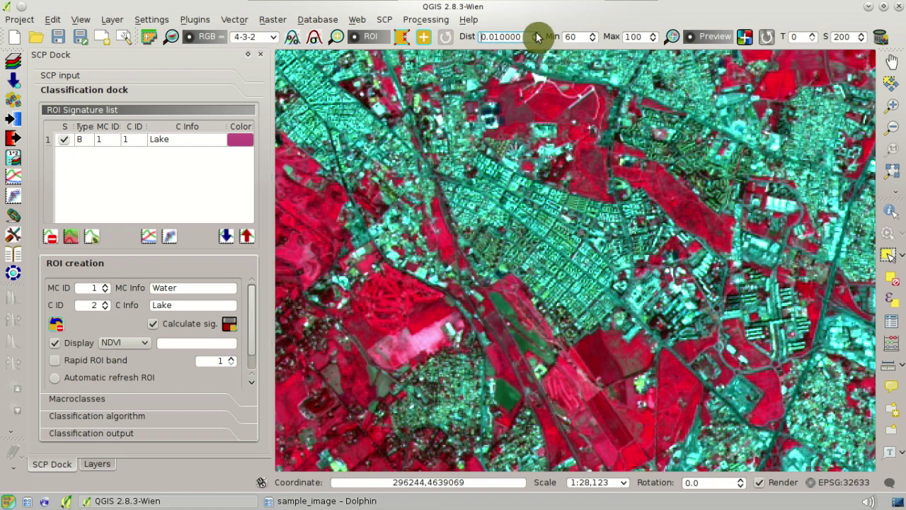
pyautogui.click(533, 34)
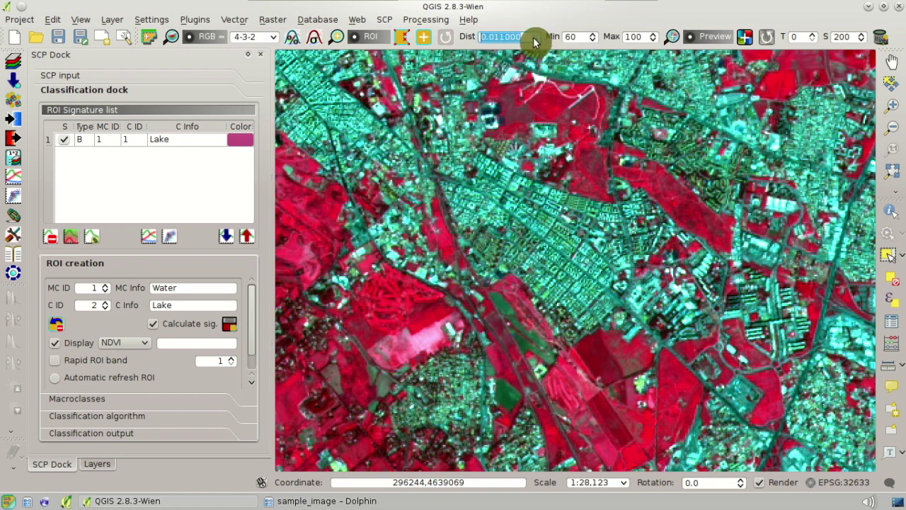
pyautogui.click(536, 34)
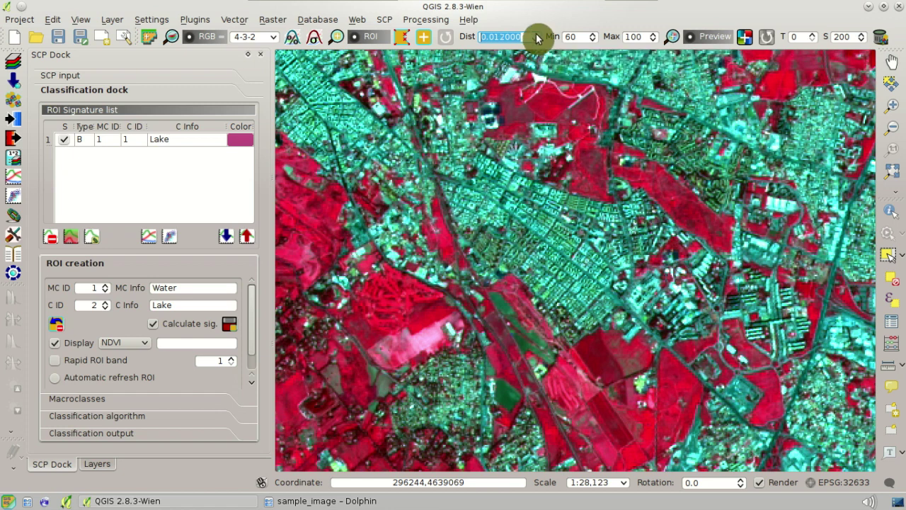
pyautogui.click(537, 34)
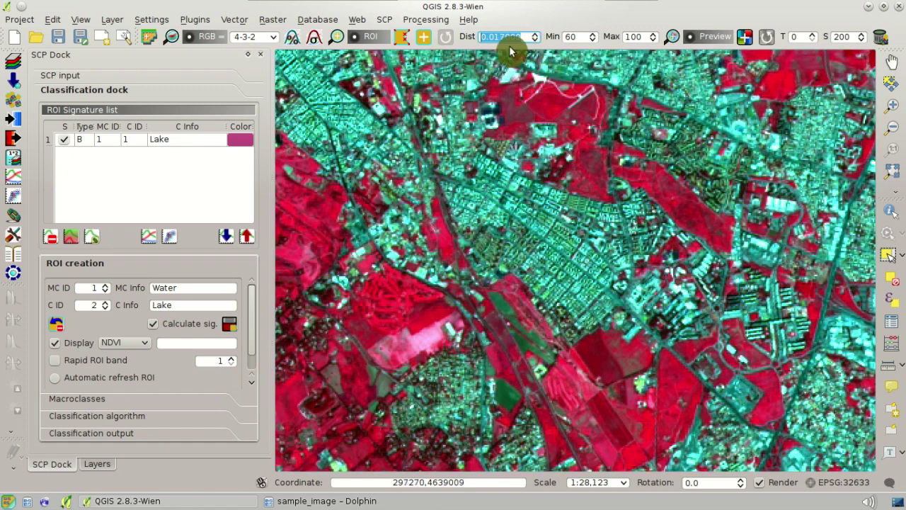
pyautogui.click(508, 39)
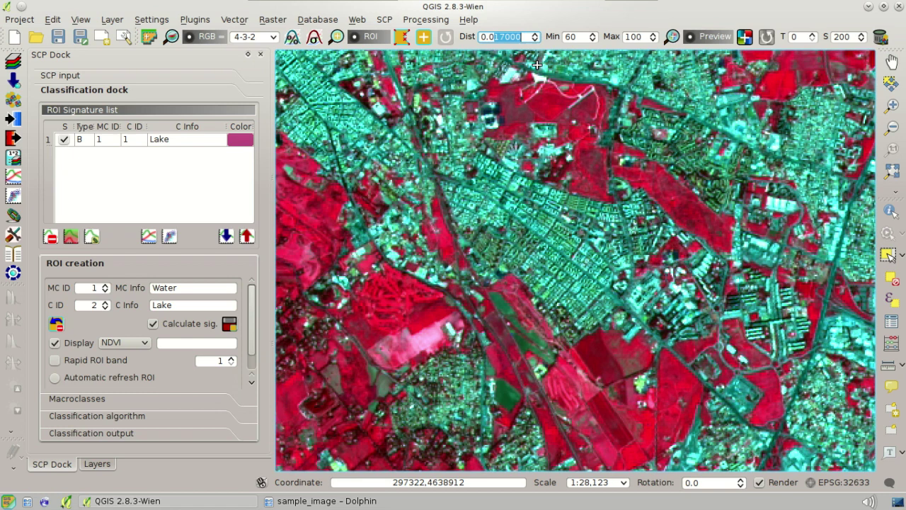
pyautogui.write('8')
pyautogui.press('Return')
pyautogui.click(420, 39)
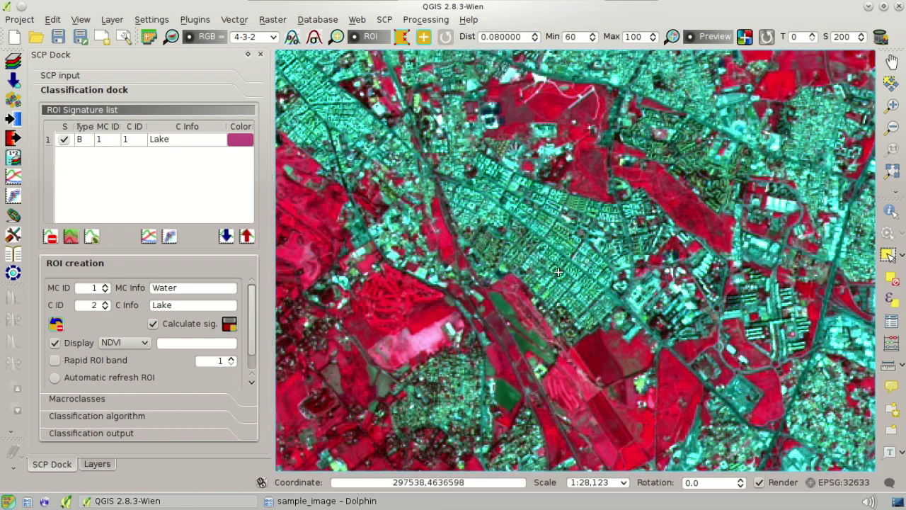
pyautogui.click(541, 232)
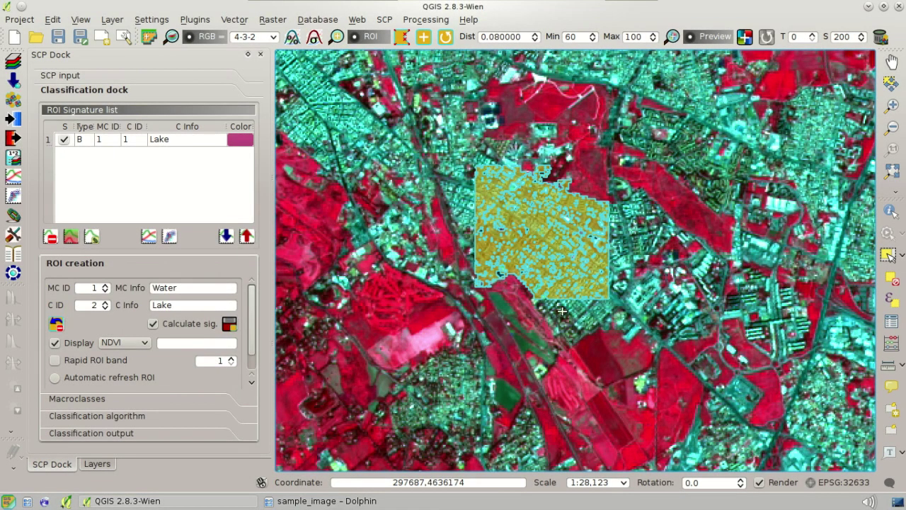
# - Save the urban ROI to the signature list with macroclass ID 2, macroclass name Built-up and class name Buildings
pyautogui.moveTo(76, 292); pyautogui.dragTo(108, 290)
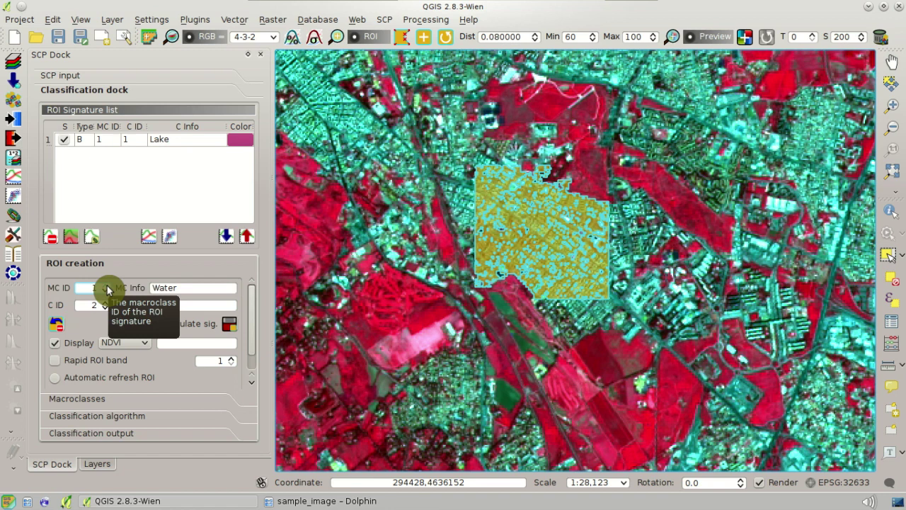
pyautogui.click(104, 286)
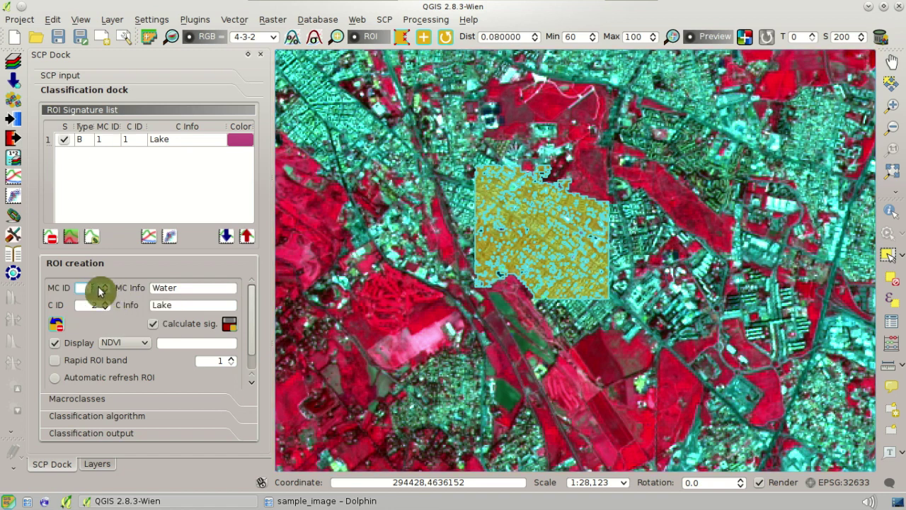
pyautogui.moveTo(177, 290); pyautogui.dragTo(111, 283)
pyautogui.write('B')
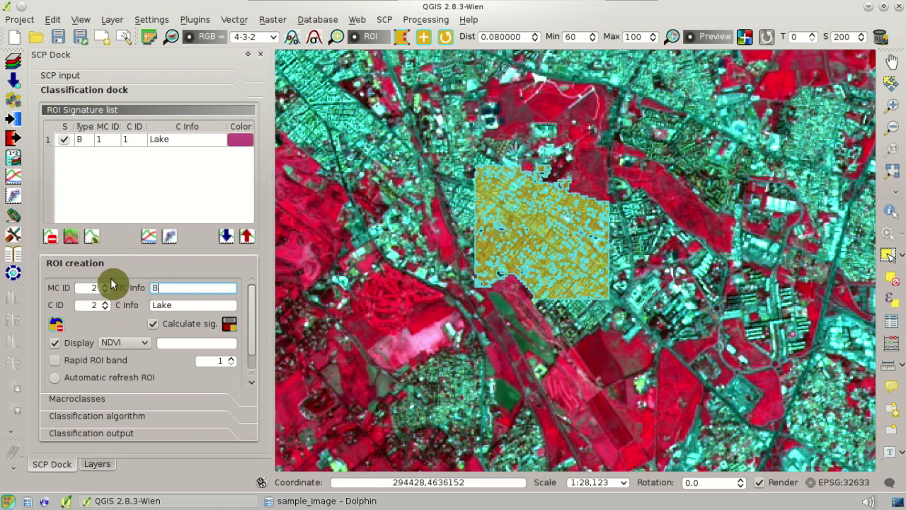
pyautogui.write('uilt-up')
pyautogui.doubleClick(176, 304)
pyautogui.write('Build')
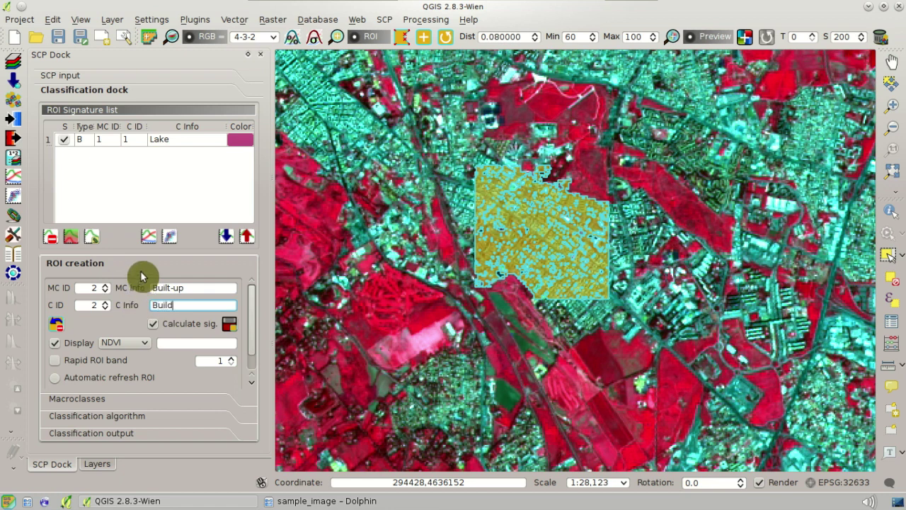
pyautogui.write('ings')
pyautogui.click(229, 326)
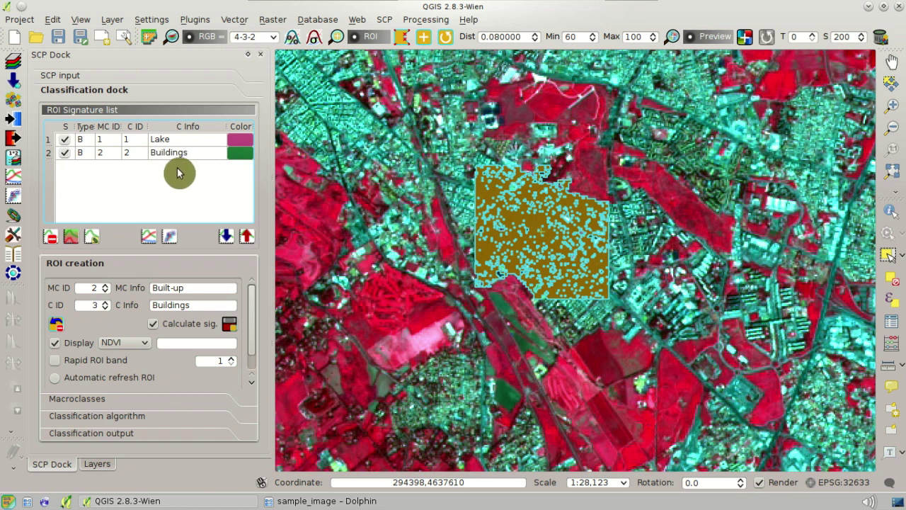
pyautogui.doubleClick(101, 305)
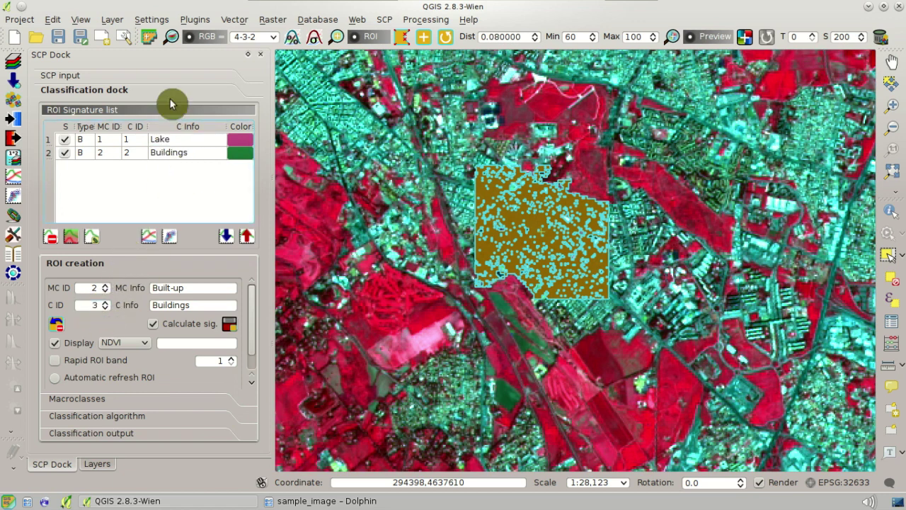
# - Grow an ROI over the large bright red field near the western edge of the image
pyautogui.click(172, 39)
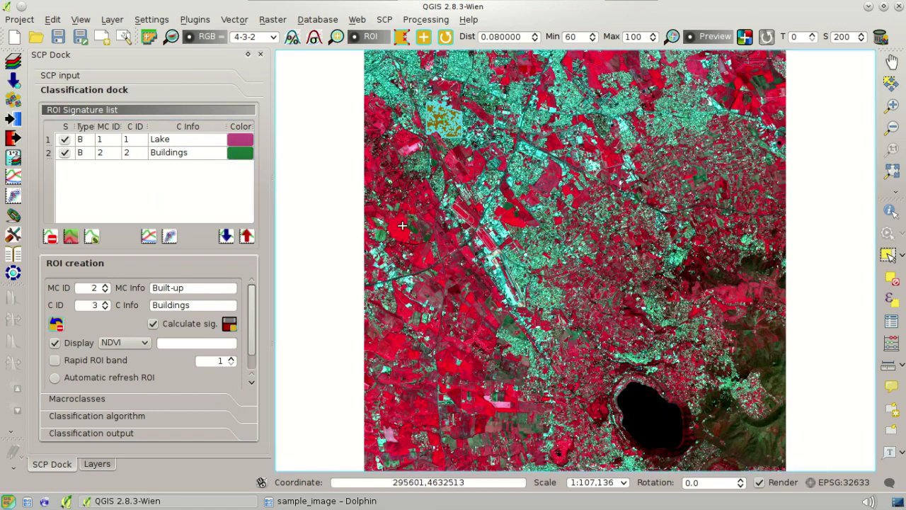
pyautogui.scroll(2, 402, 225)
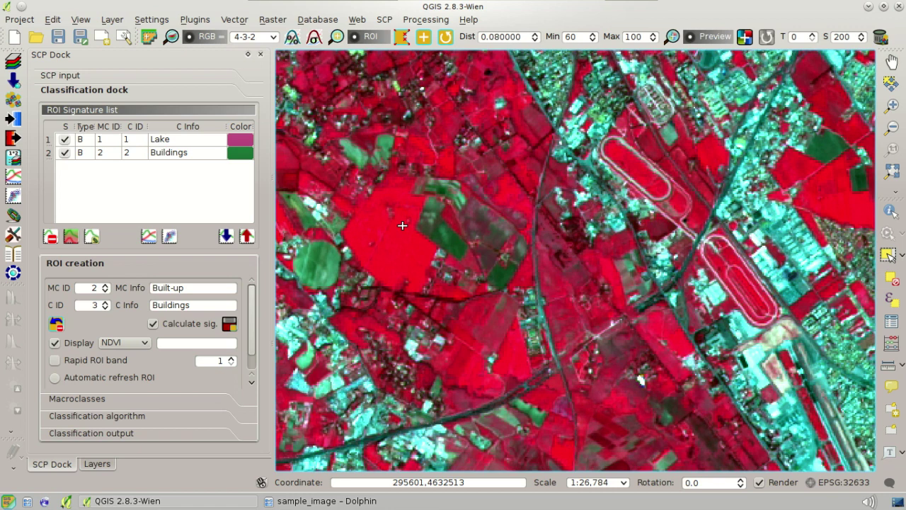
pyautogui.click(425, 38)
pyautogui.click(392, 244)
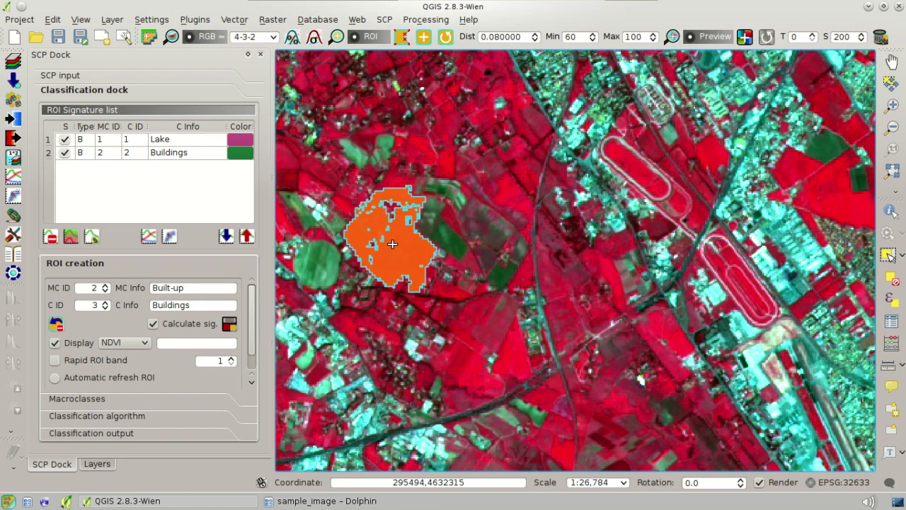
# - Save the red field ROI to the signature list with macroclass ID 3, macroclass name Vegetation and class name Crop
pyautogui.moveTo(217, 287); pyautogui.dragTo(110, 294)
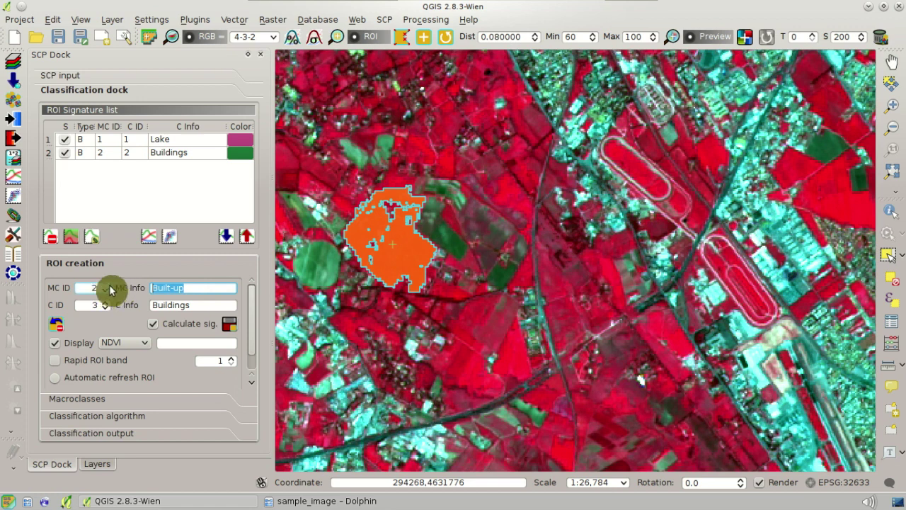
pyautogui.write('Vegetation')
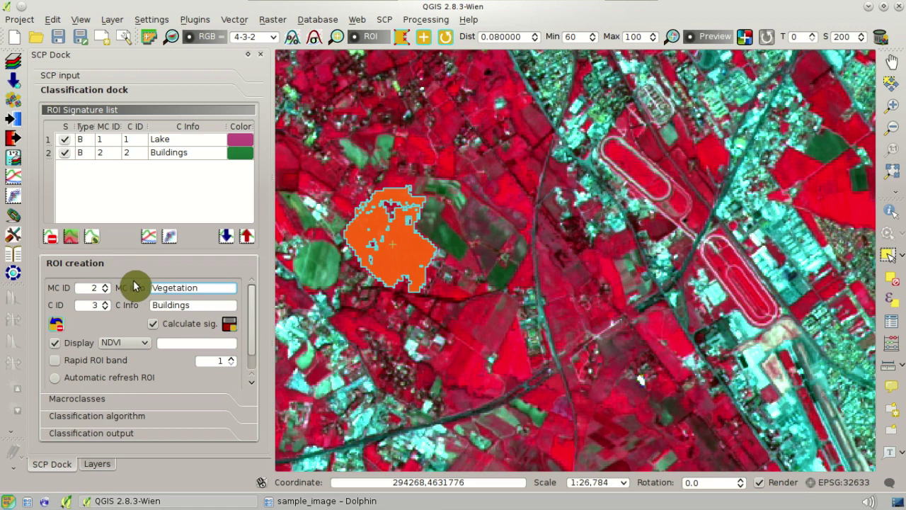
pyautogui.click(106, 286)
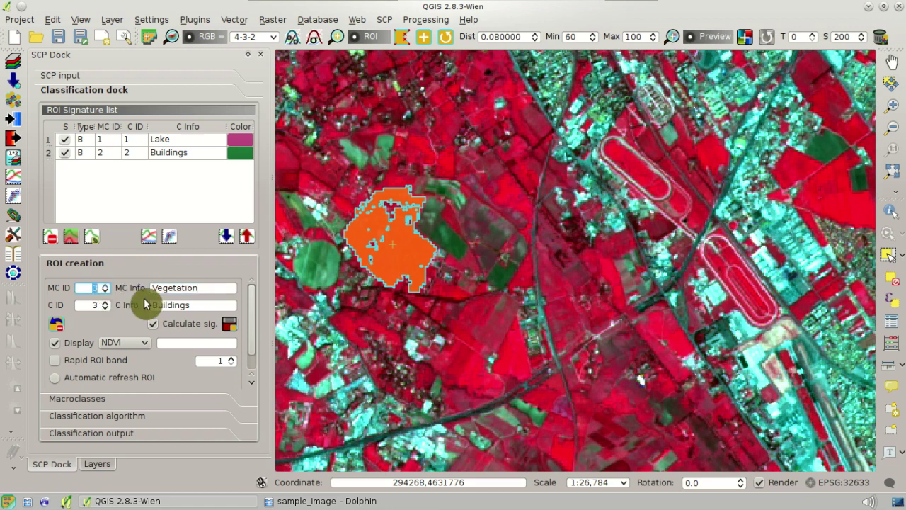
pyautogui.moveTo(210, 302); pyautogui.dragTo(150, 304)
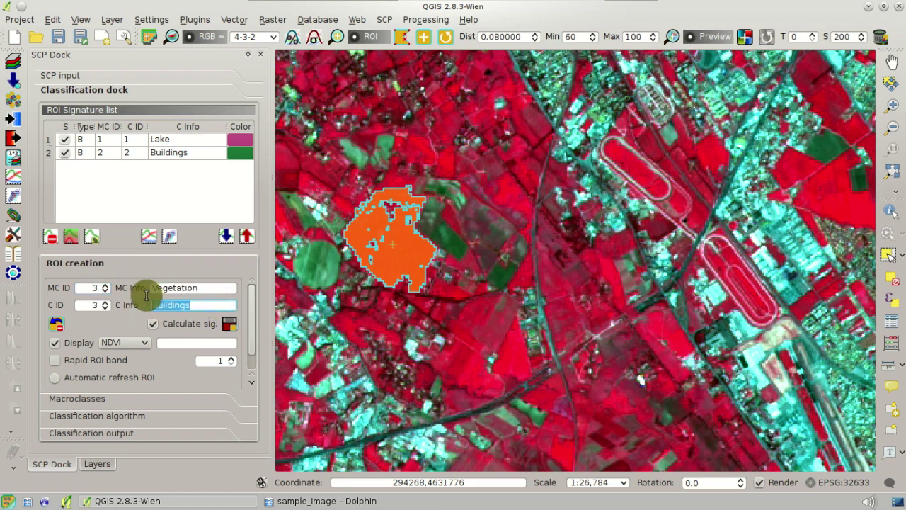
pyautogui.write('Crop')
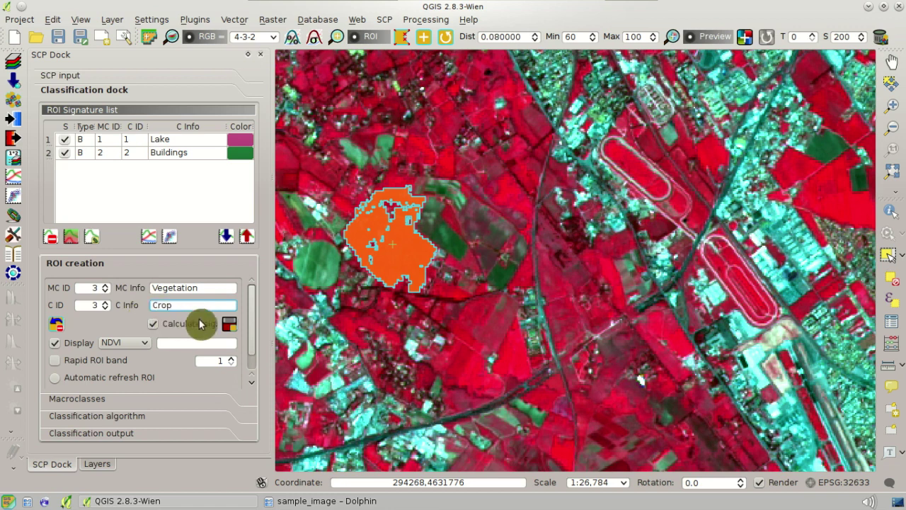
pyautogui.click(230, 326)
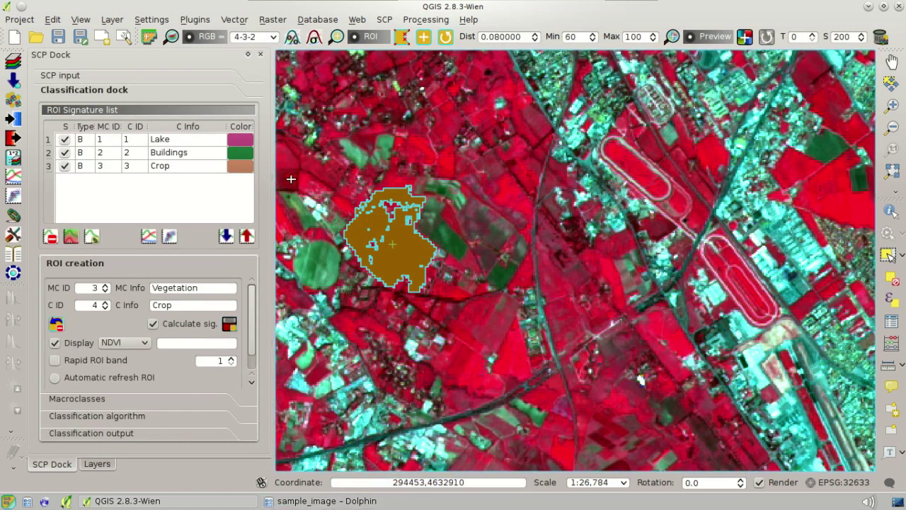
# - Grow an ROI over the green bare fields north of the lake, reseeding it from nearby pixels to refine its extent
pyautogui.click(172, 40)
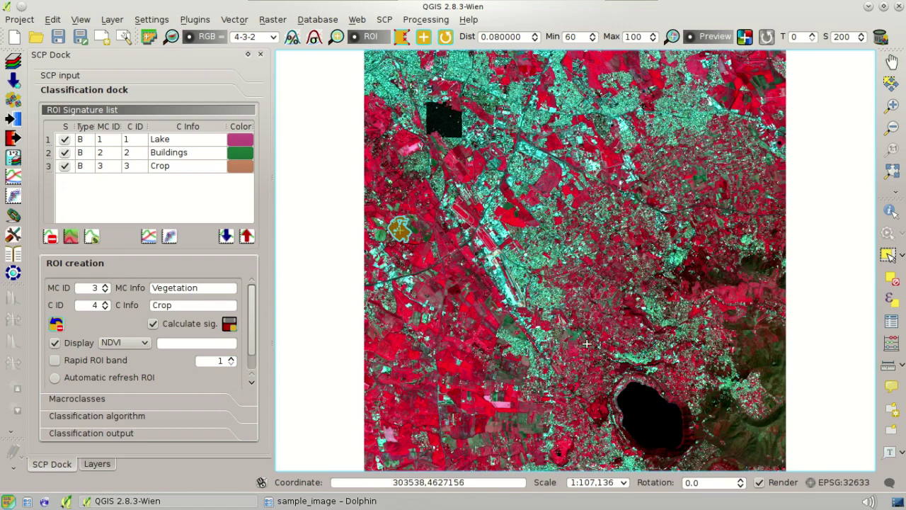
pyautogui.scroll(1, 586, 341)
pyautogui.scroll(1, 586, 341)
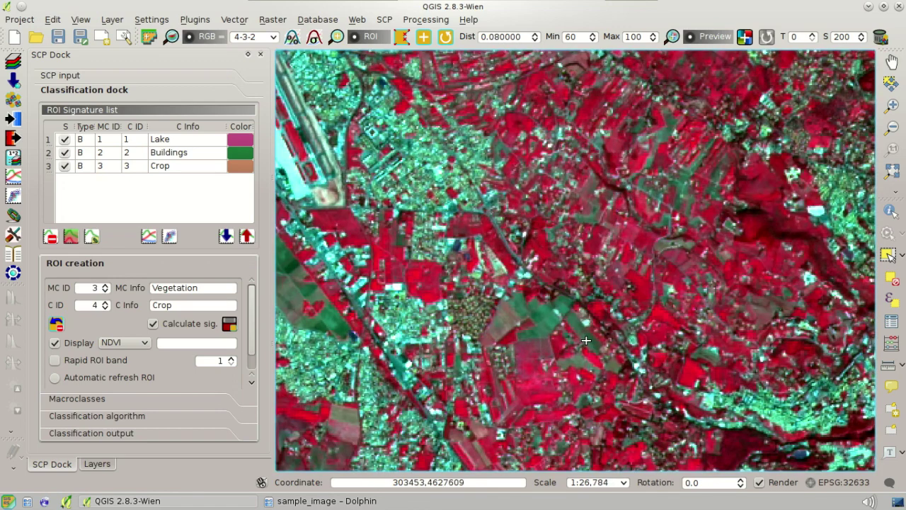
pyautogui.scroll(1, 586, 341)
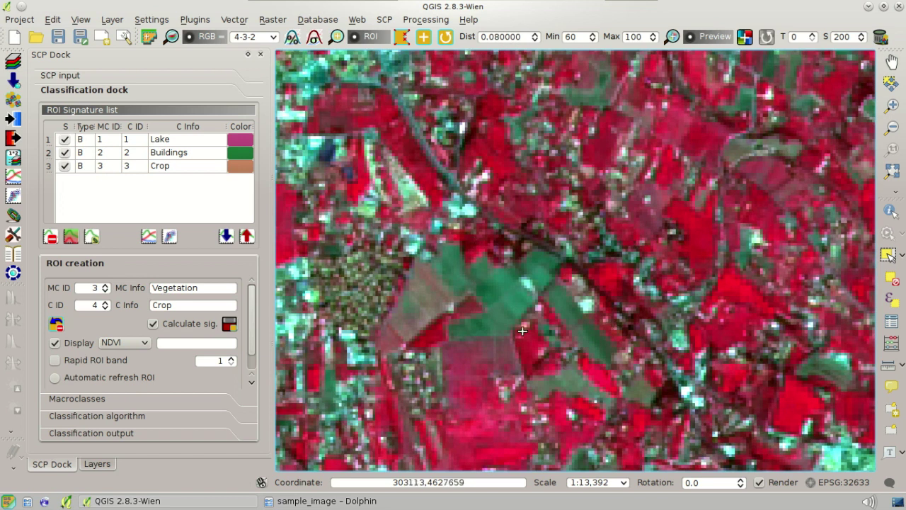
pyautogui.click(423, 41)
pyautogui.click(506, 298)
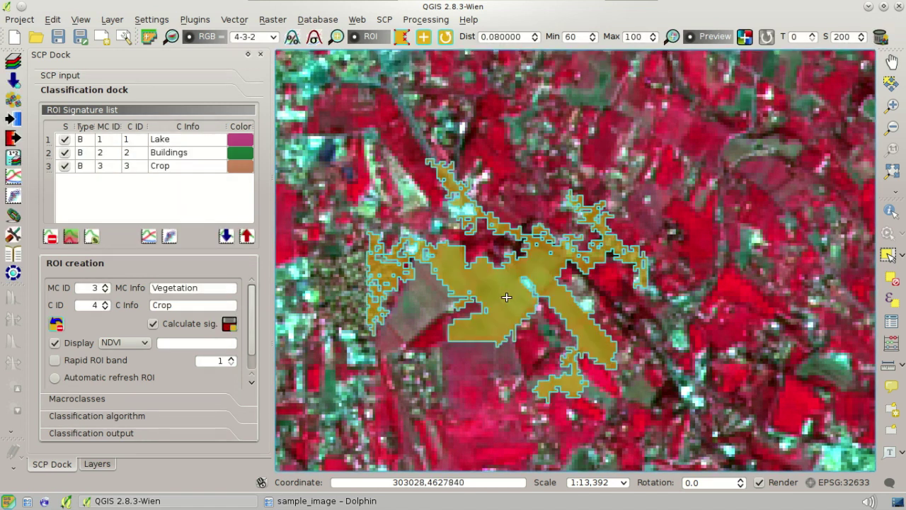
pyautogui.click(519, 295)
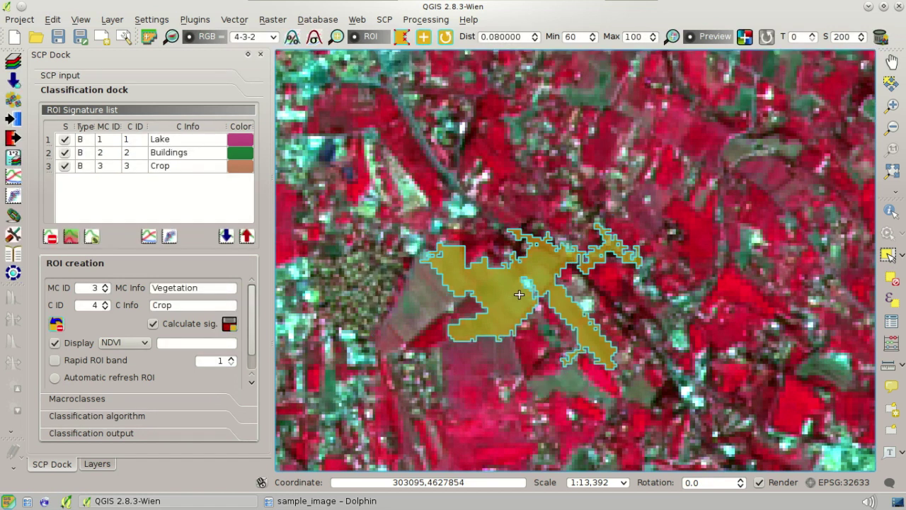
pyautogui.click(543, 279)
# - Save the bare field ROI to the signature list with macroclass ID 4, macroclass name Bare soil and class name Uncultivated land
pyautogui.doubleClick(108, 287)
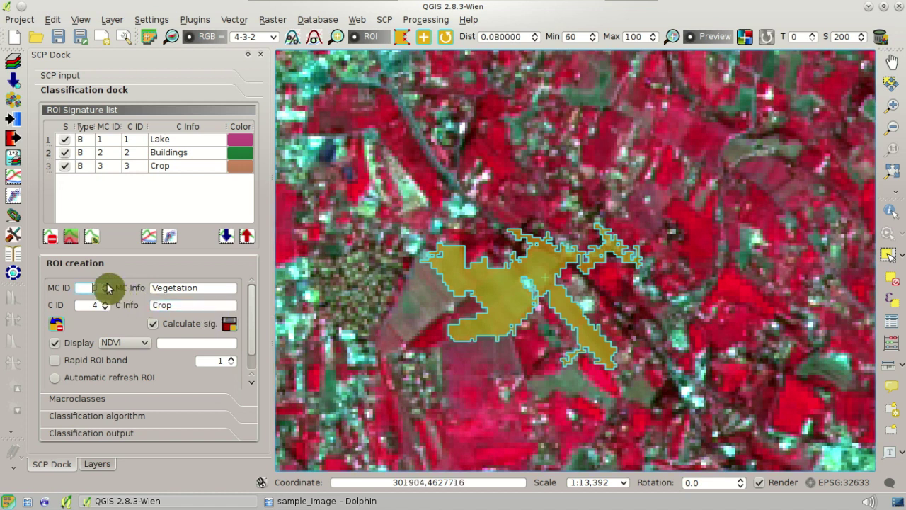
pyautogui.write('4')
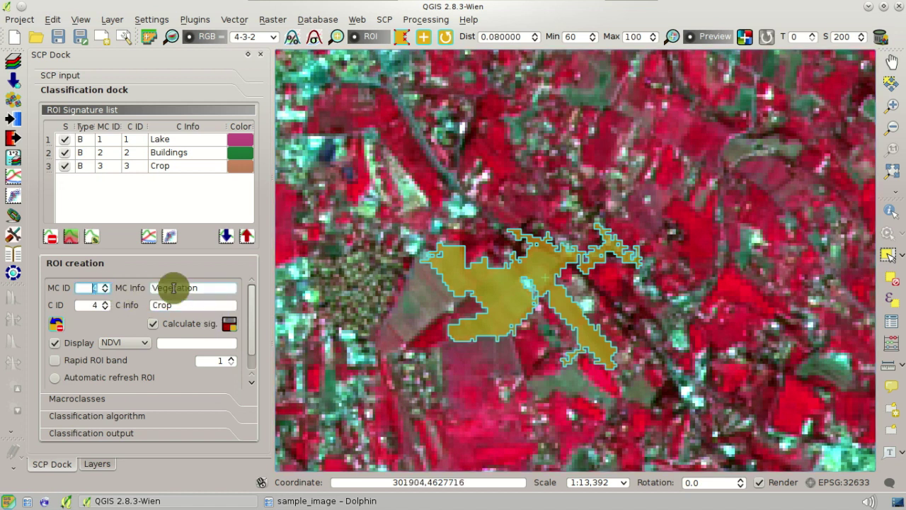
pyautogui.moveTo(219, 289); pyautogui.dragTo(146, 282)
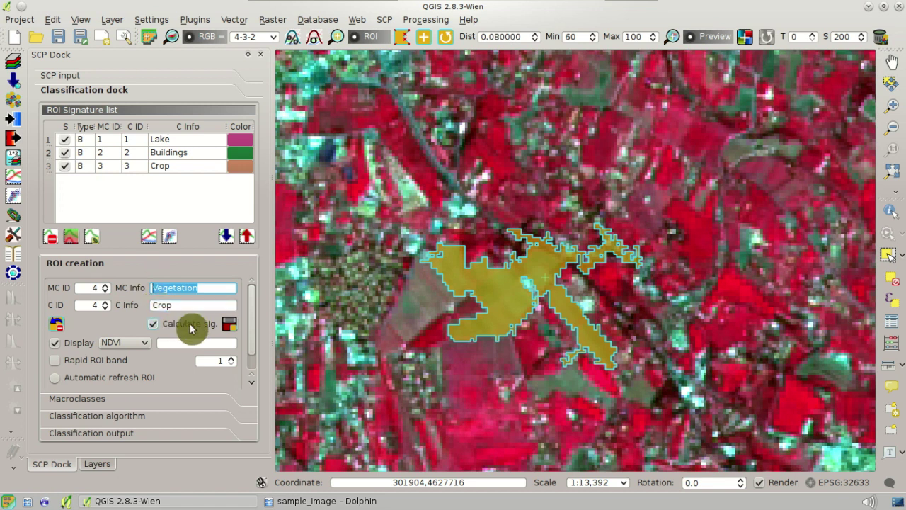
pyautogui.write('B')
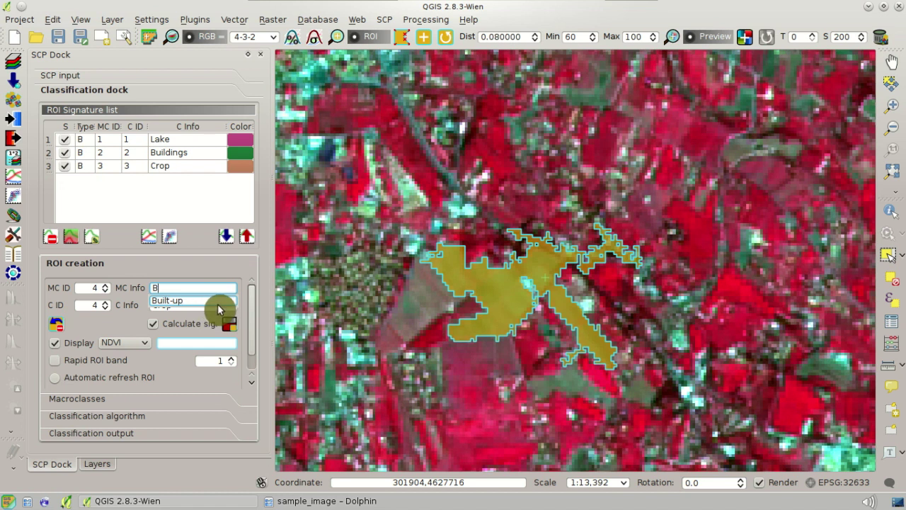
pyautogui.write('are soil')
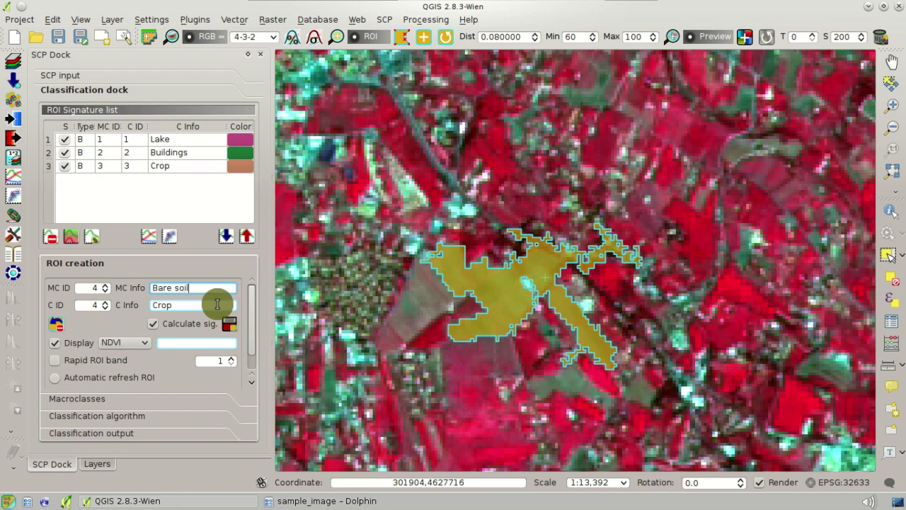
pyautogui.doubleClick(217, 304)
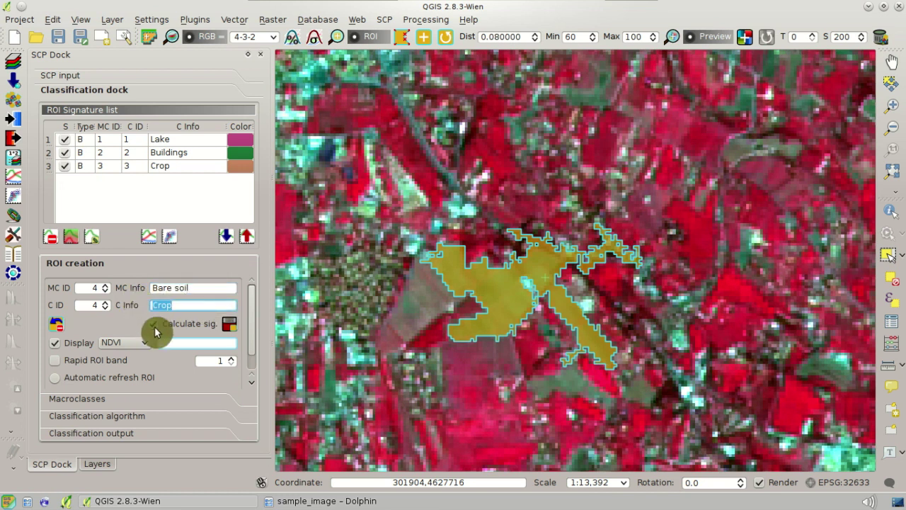
pyautogui.write('Un')
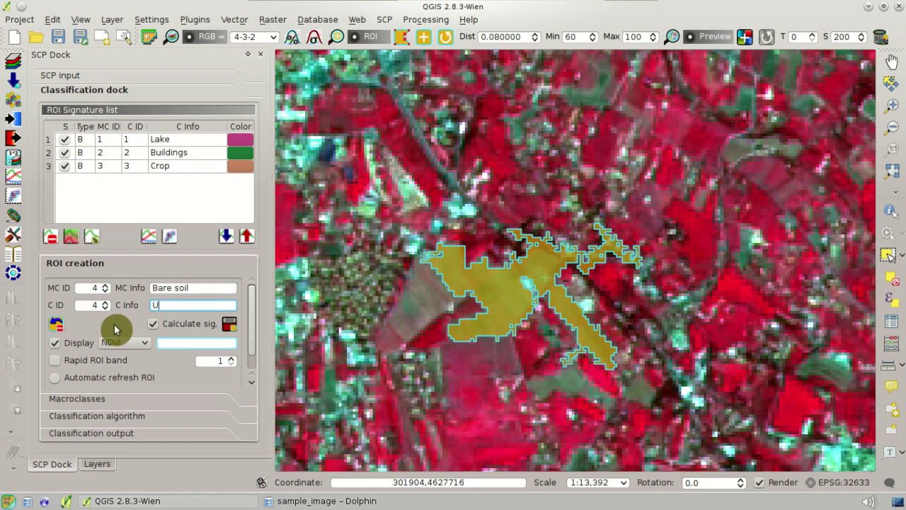
pyautogui.write('cultivated land')
pyautogui.click(233, 327)
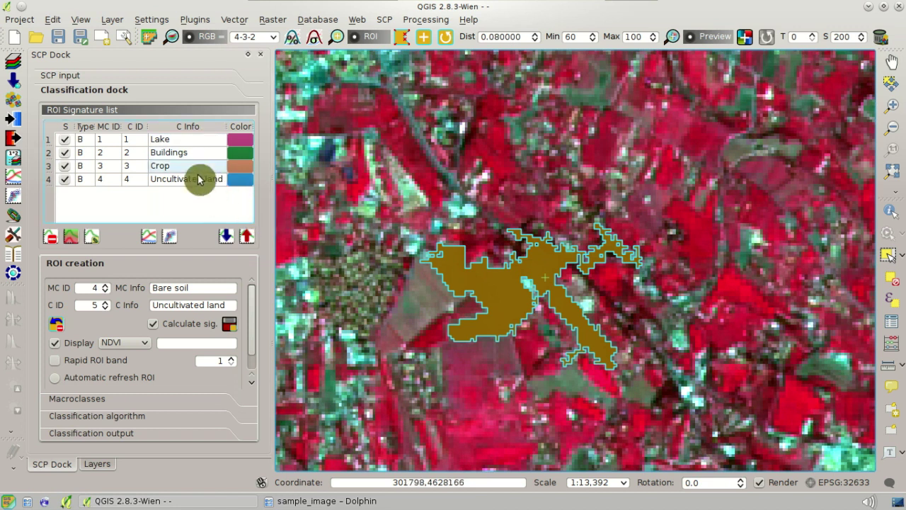
# - Set the signature colors to blue (#0000FF) for Lake and red (#FF0000) for Buildings
pyautogui.doubleClick(250, 140)
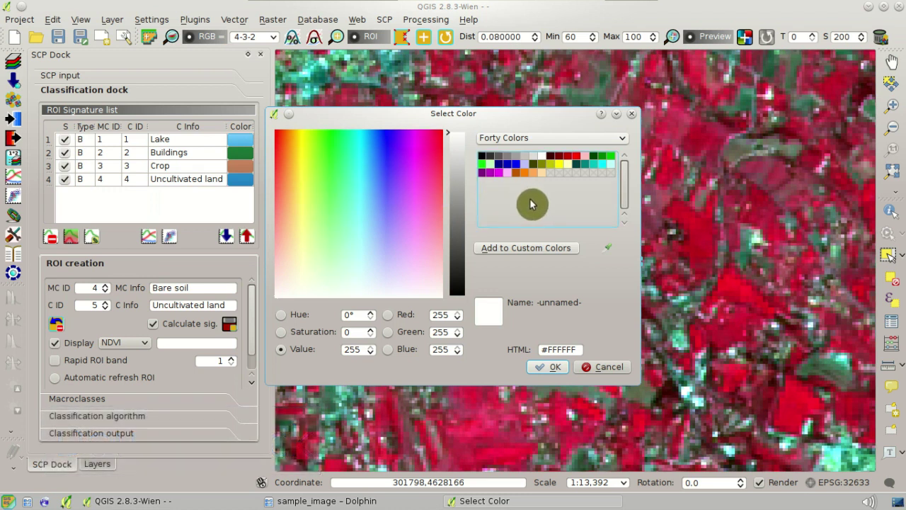
pyautogui.click(517, 165)
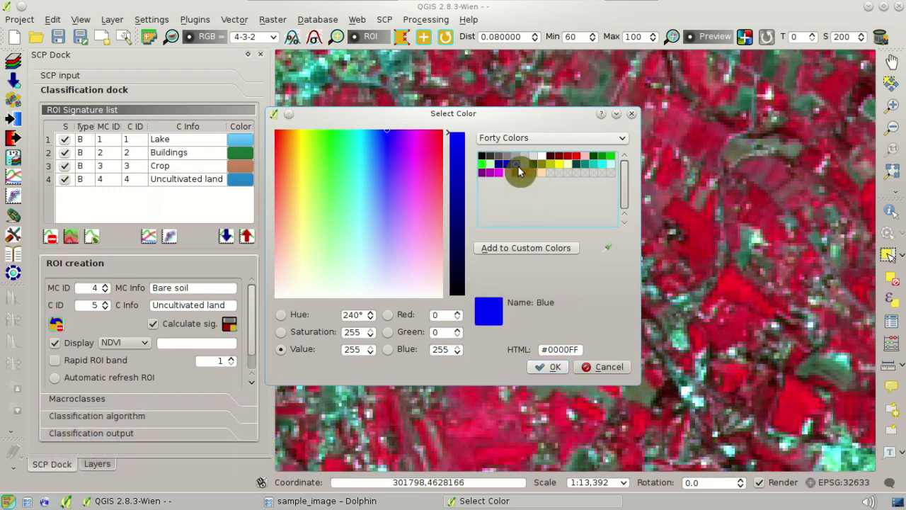
pyautogui.click(557, 367)
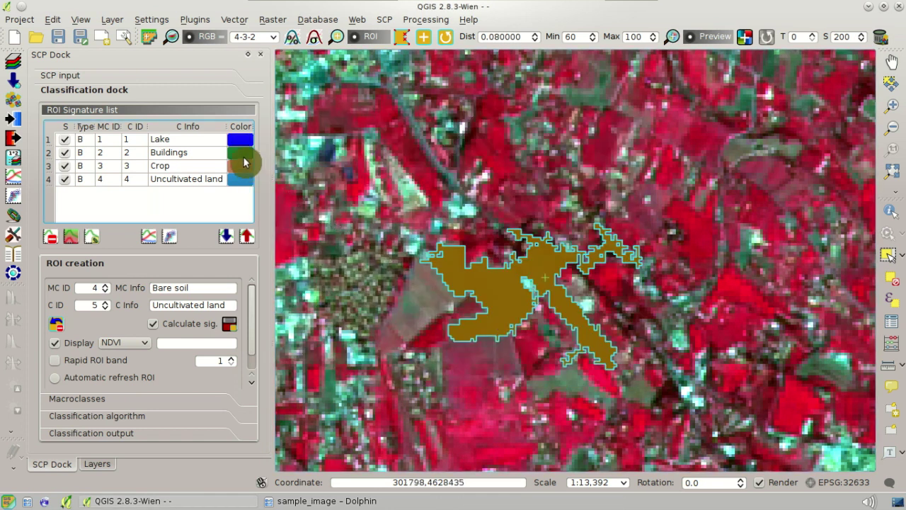
pyautogui.doubleClick(243, 157)
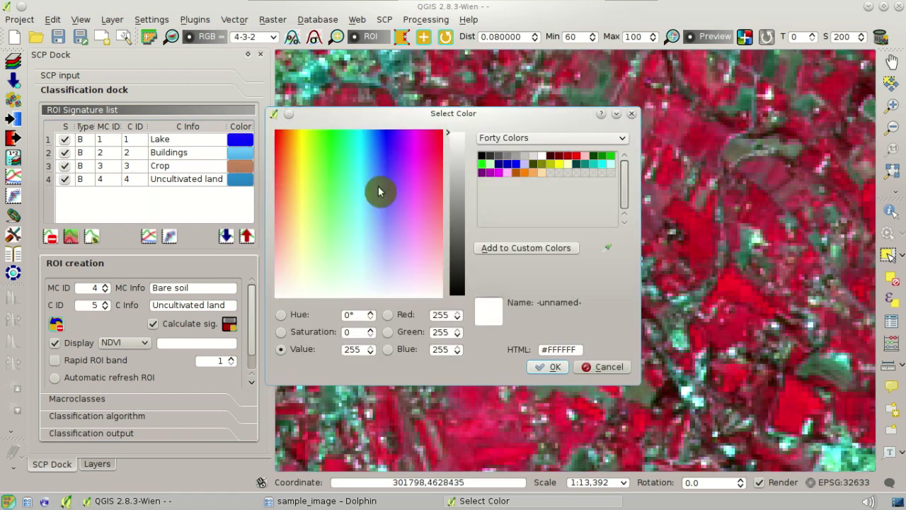
pyautogui.click(575, 157)
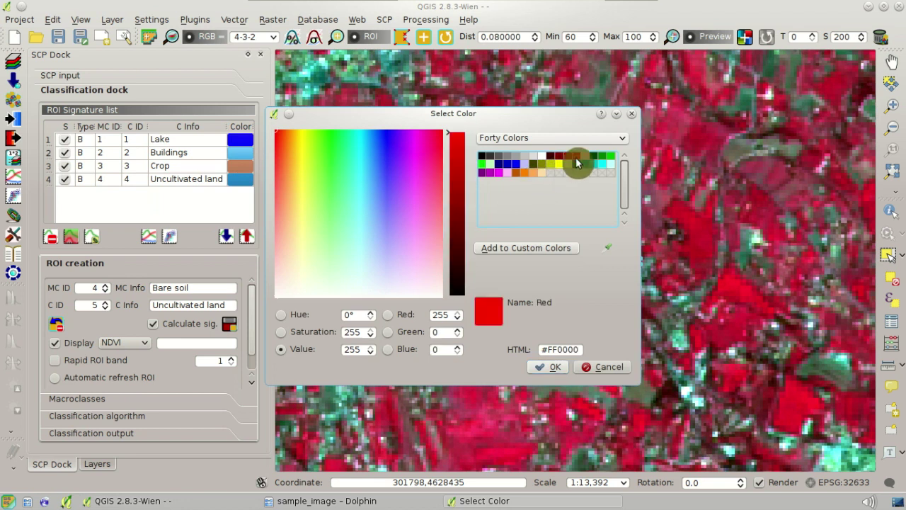
pyautogui.click(554, 371)
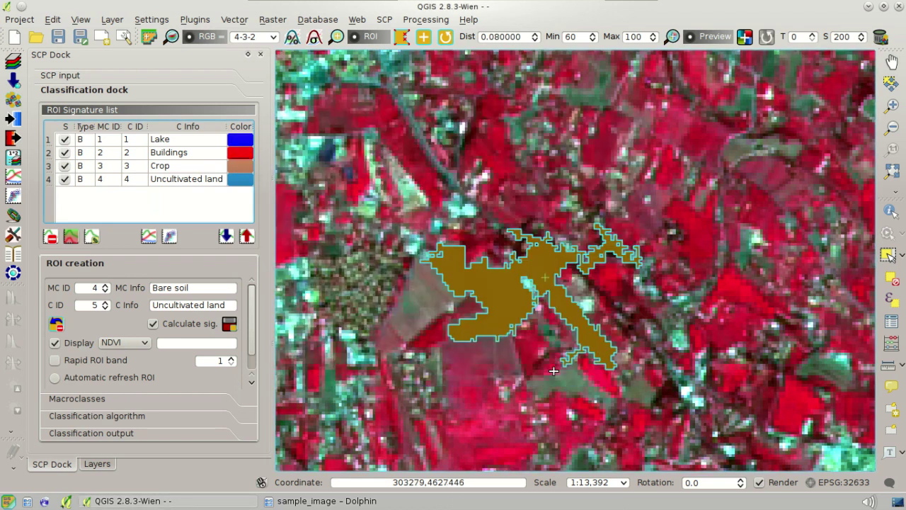
# - Set the signature colors to green (#00C000) for Crop and yellow for Uncultivated land
pyautogui.click(243, 175)
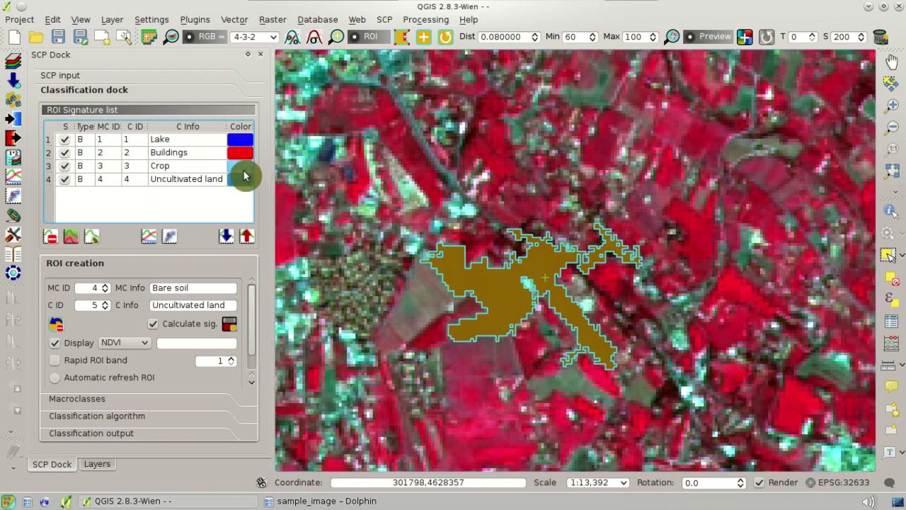
pyautogui.doubleClick(243, 175)
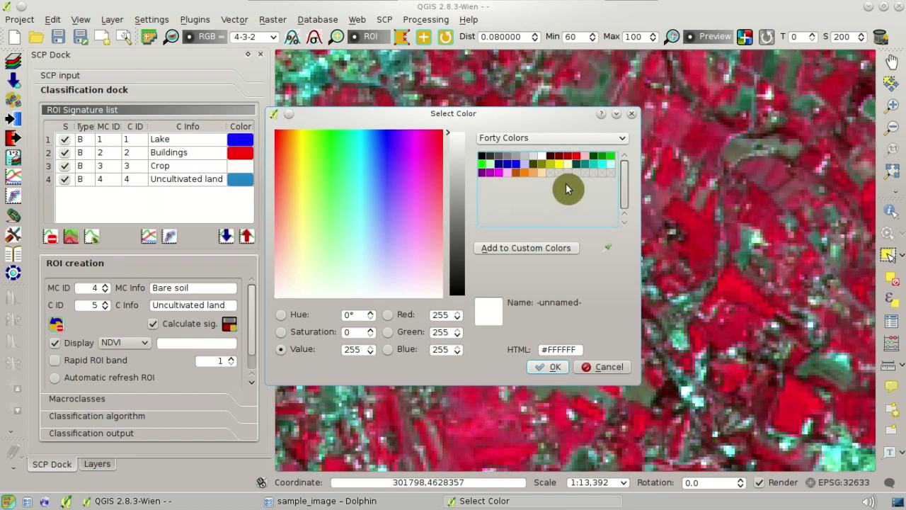
pyautogui.click(610, 156)
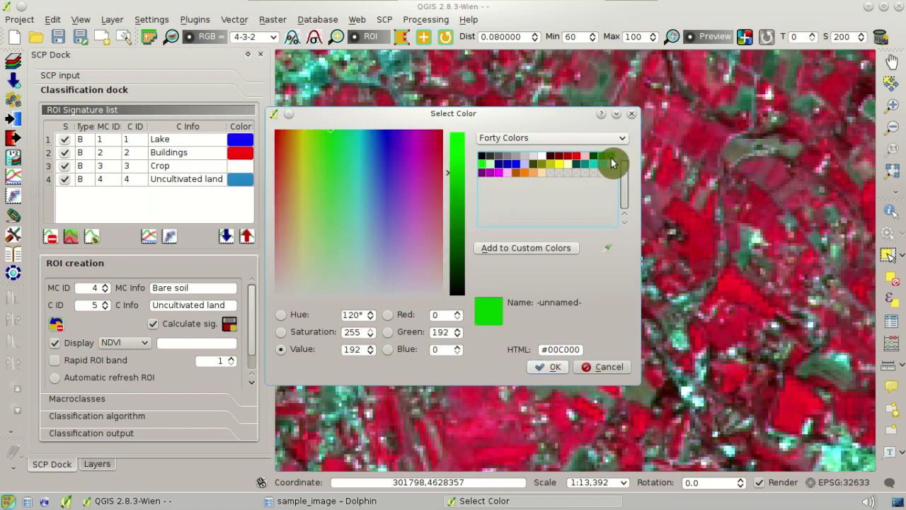
pyautogui.click(554, 368)
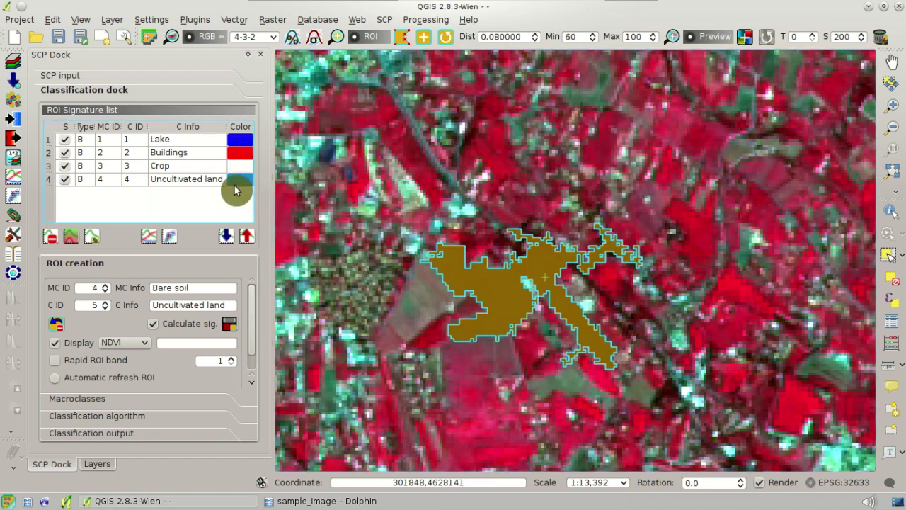
pyautogui.doubleClick(240, 183)
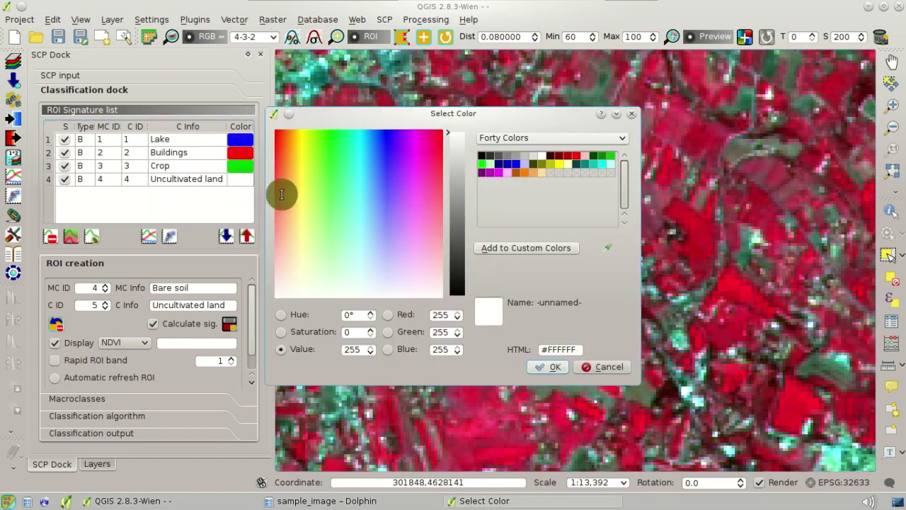
pyautogui.click(560, 167)
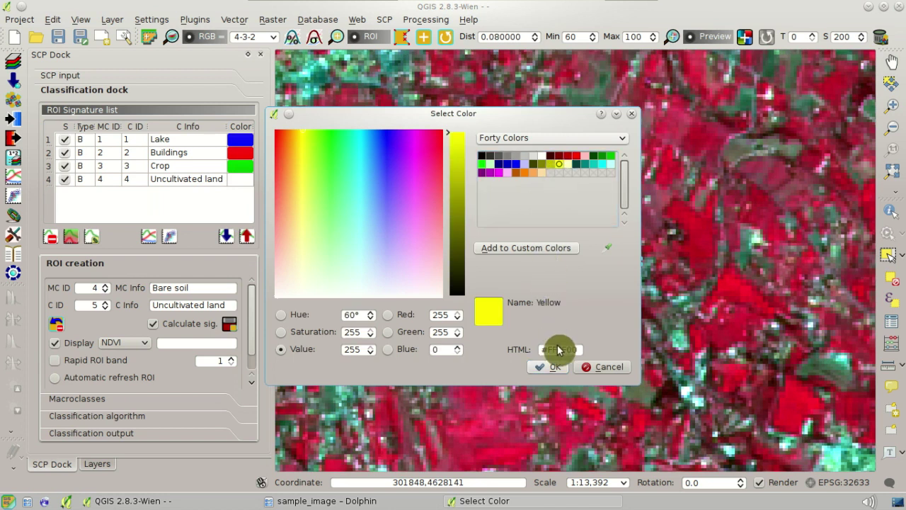
pyautogui.click(556, 367)
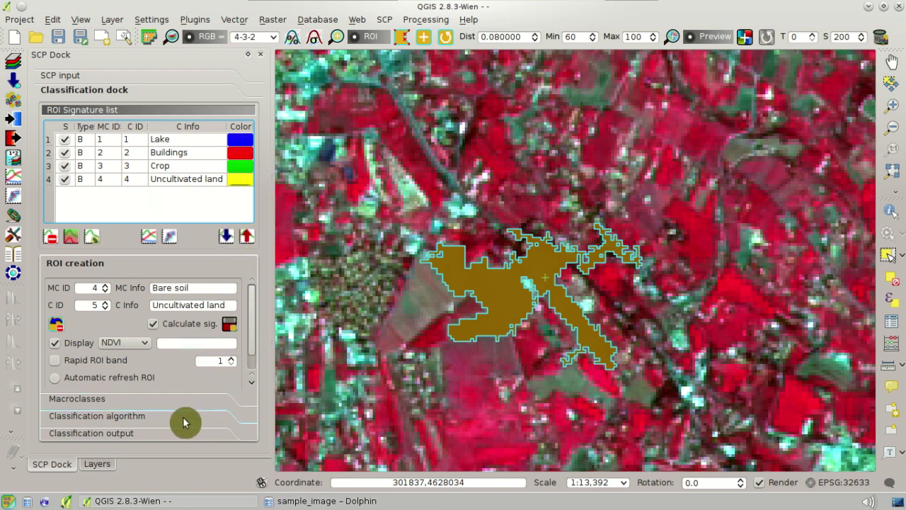
# - Choose Spectral Angle Mapping as the classification algorithm
pyautogui.click(151, 421)
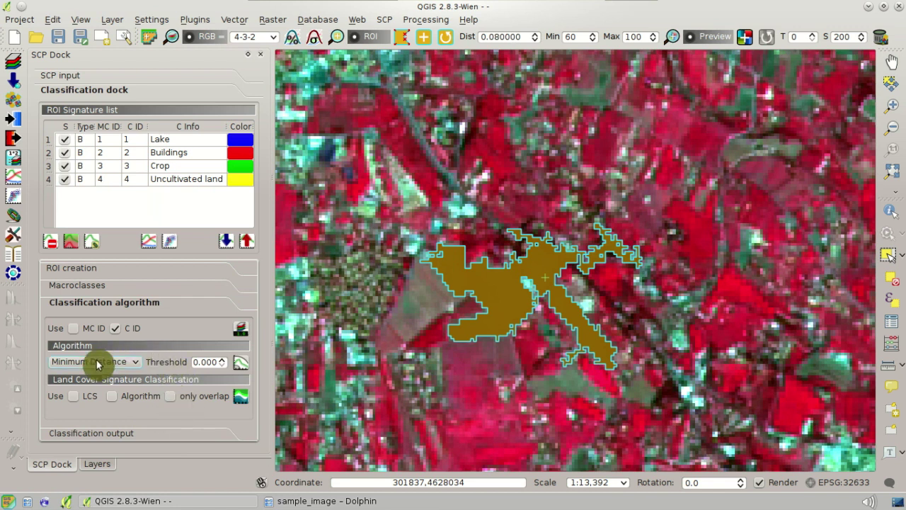
pyautogui.click(137, 362)
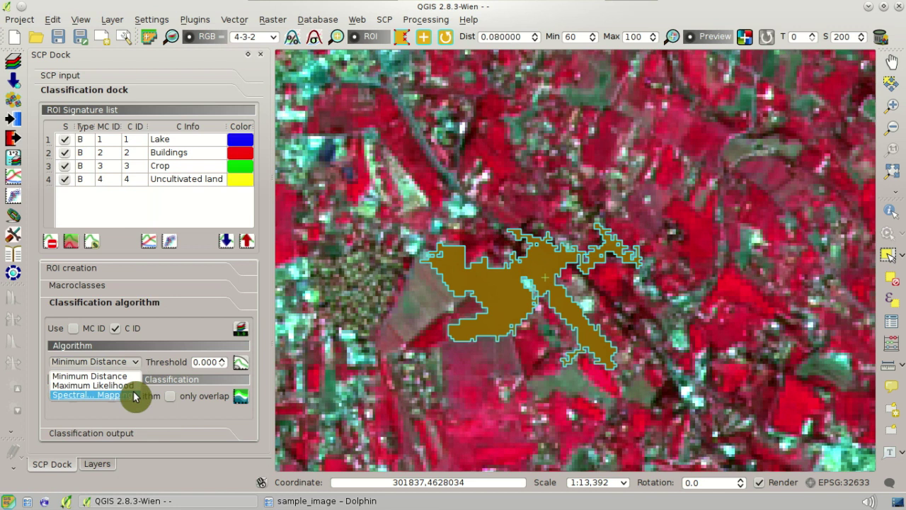
pyautogui.click(135, 395)
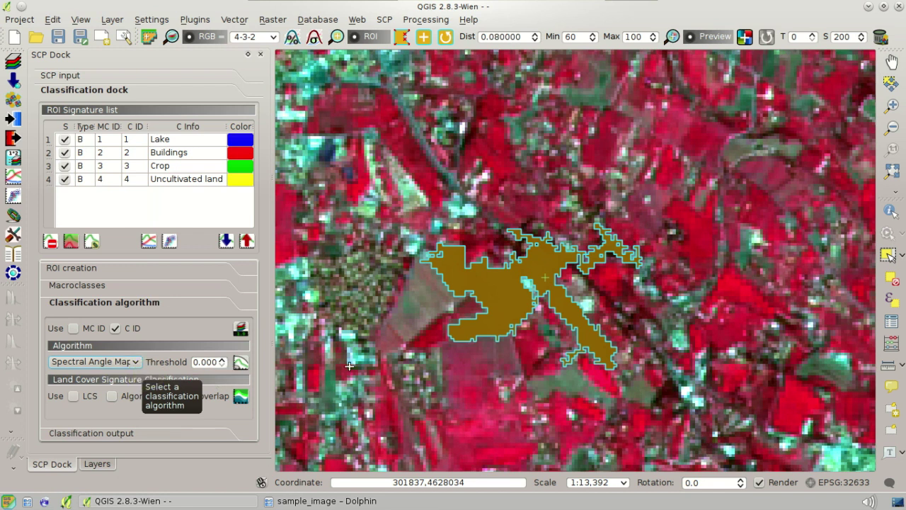
# - Set the classification preview size to 500 and generate previews around the large lake and over the airport area near the image center
pyautogui.doubleClick(841, 36)
pyautogui.write('500')
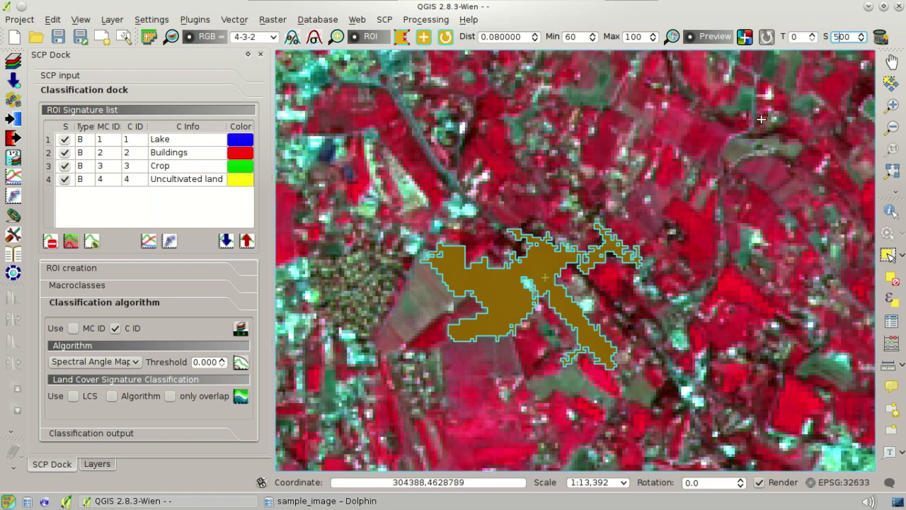
pyautogui.press('Return')
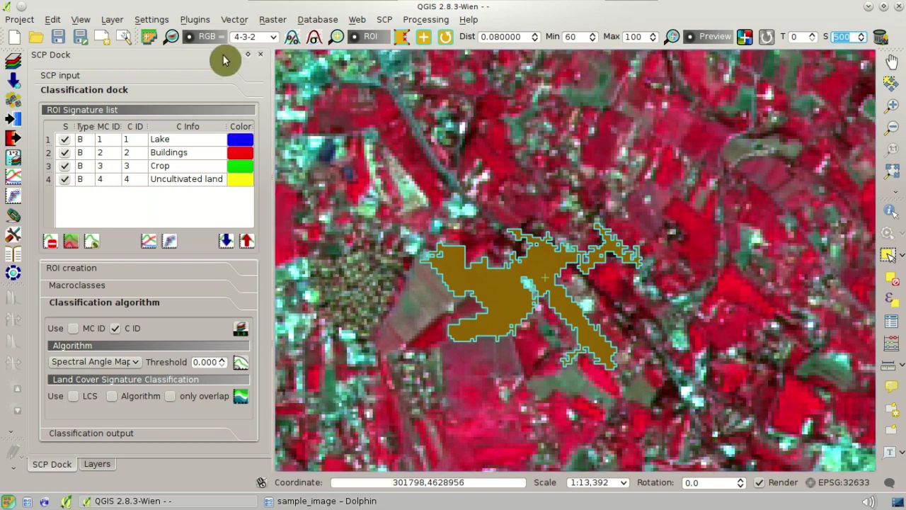
pyautogui.click(173, 37)
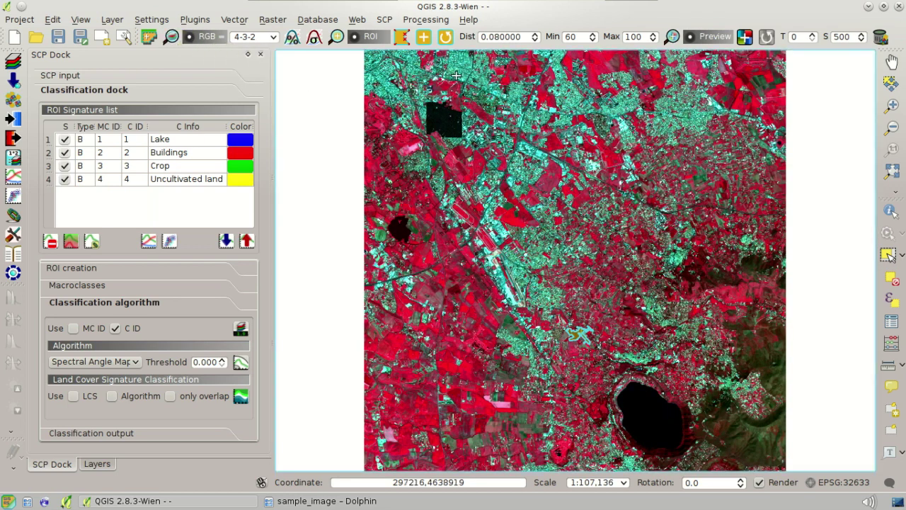
pyautogui.click(745, 39)
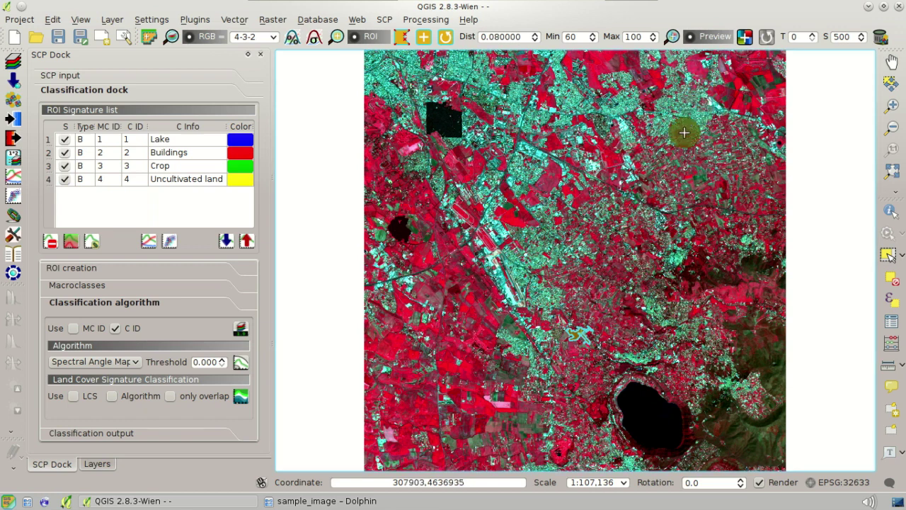
pyautogui.click(626, 364)
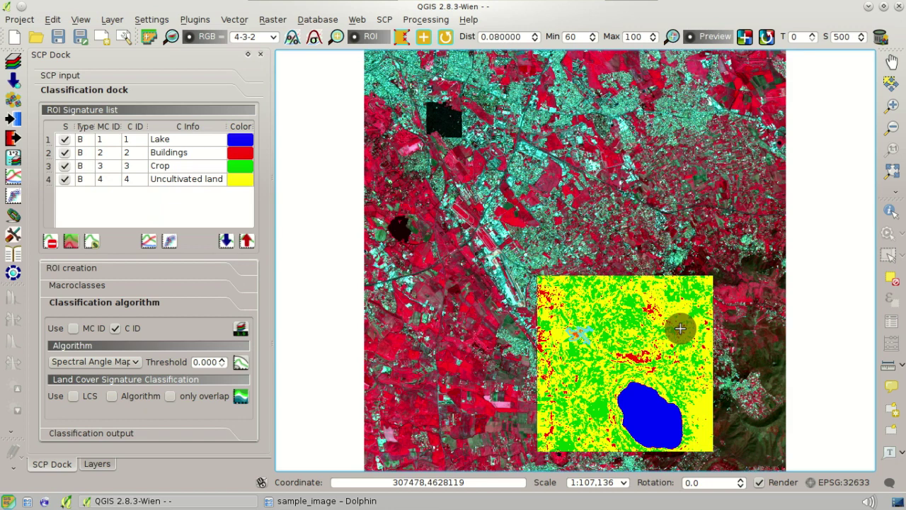
pyautogui.click(495, 250)
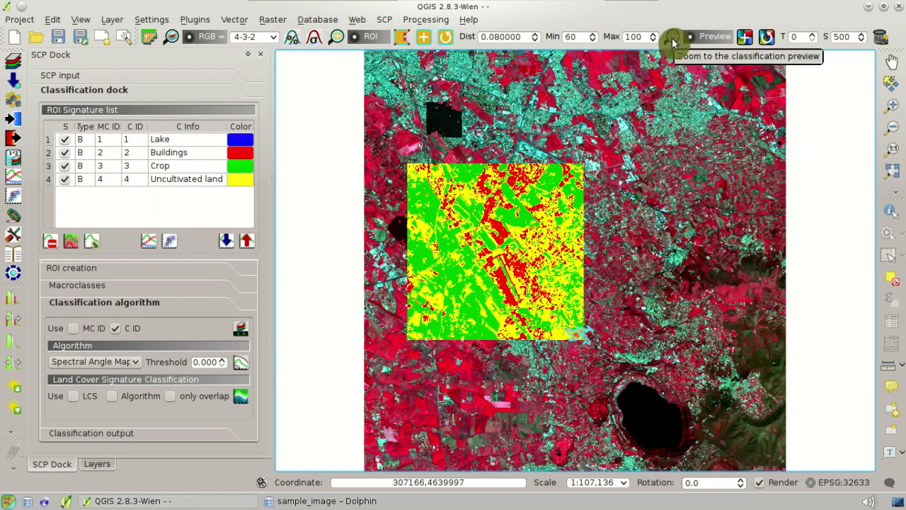
# - Compare the airport-area classification preview with the underlying image by raising the preview transparency and returning it to 0
pyautogui.click(673, 40)
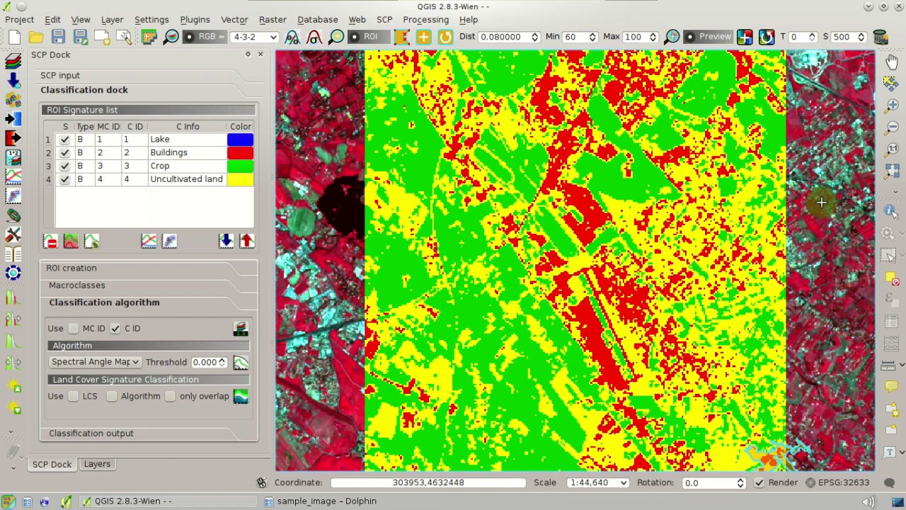
pyautogui.click(715, 39)
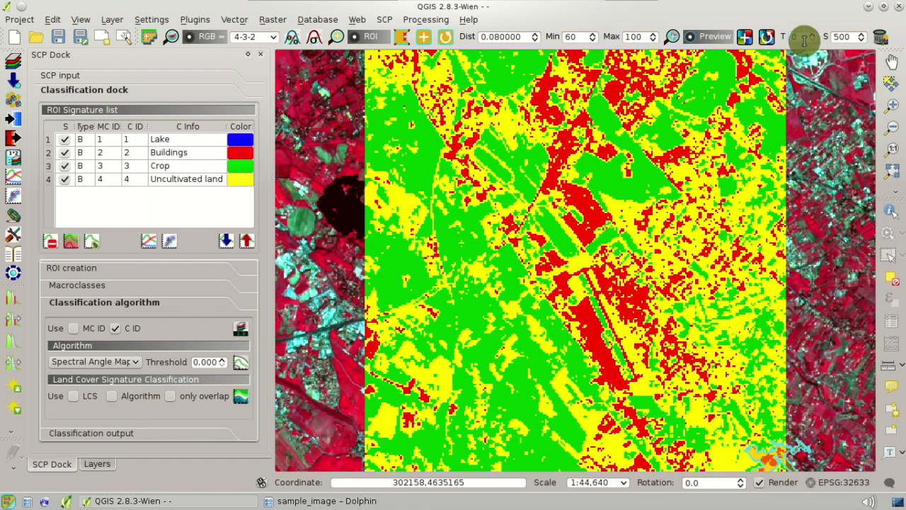
pyautogui.scroll(5, 814, 37)
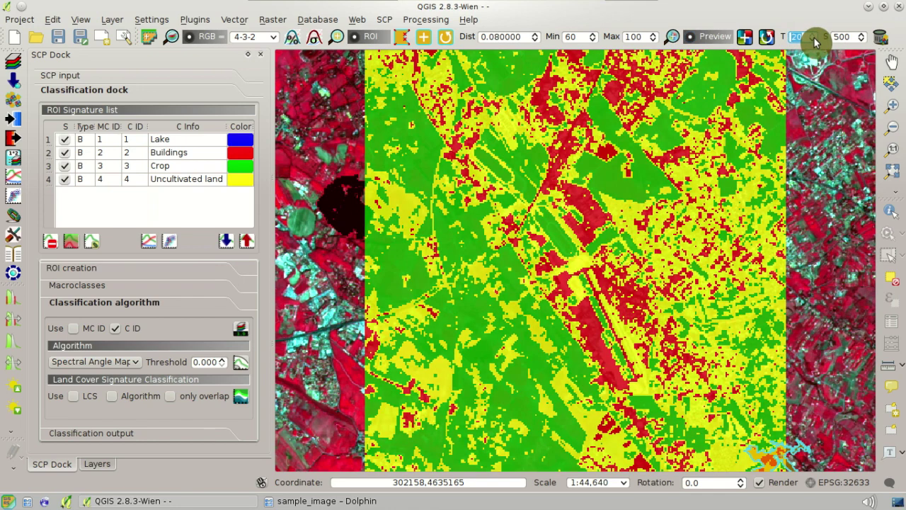
pyautogui.scroll(2, 814, 37)
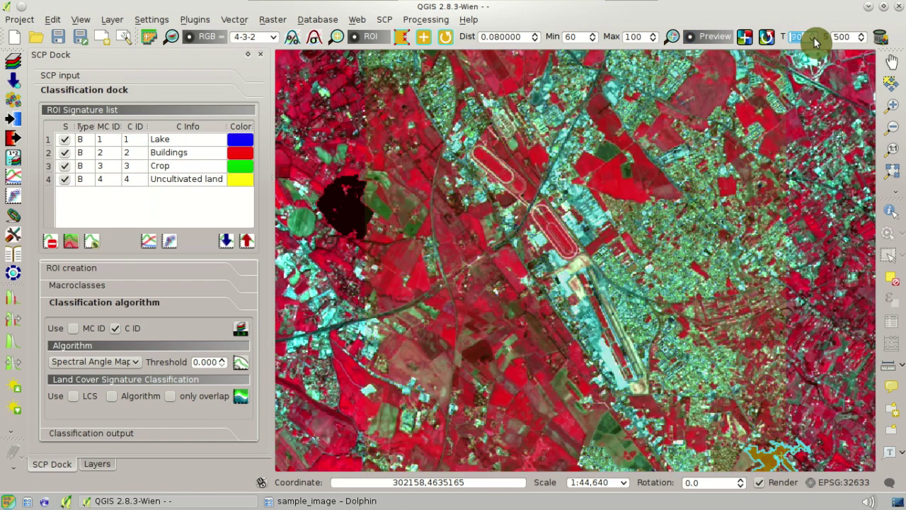
pyautogui.scroll(-7, 814, 37)
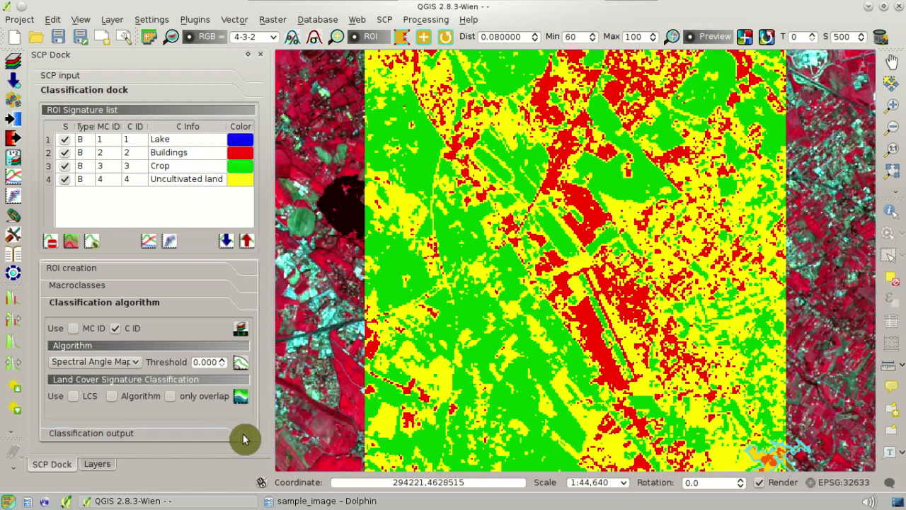
# - Run the final land cover classification and save the output as classification.tif in the sample_image folder
pyautogui.click(157, 437)
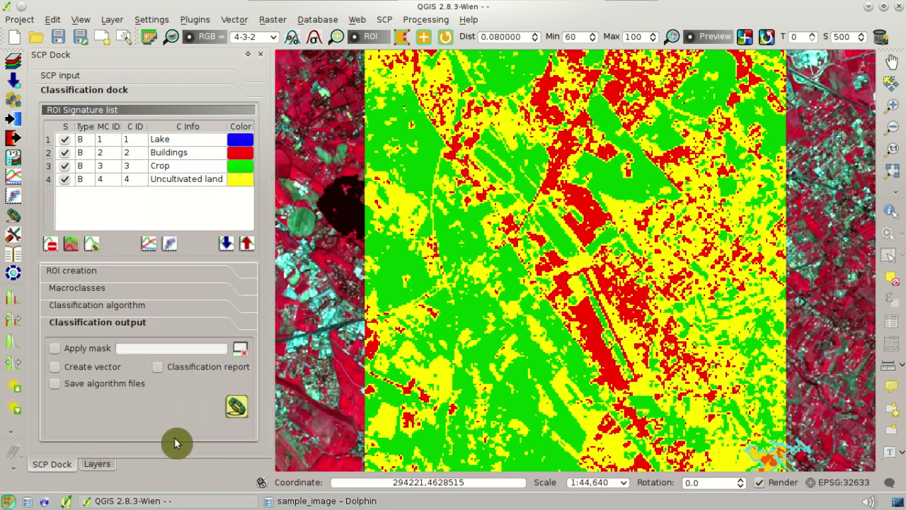
pyautogui.click(237, 407)
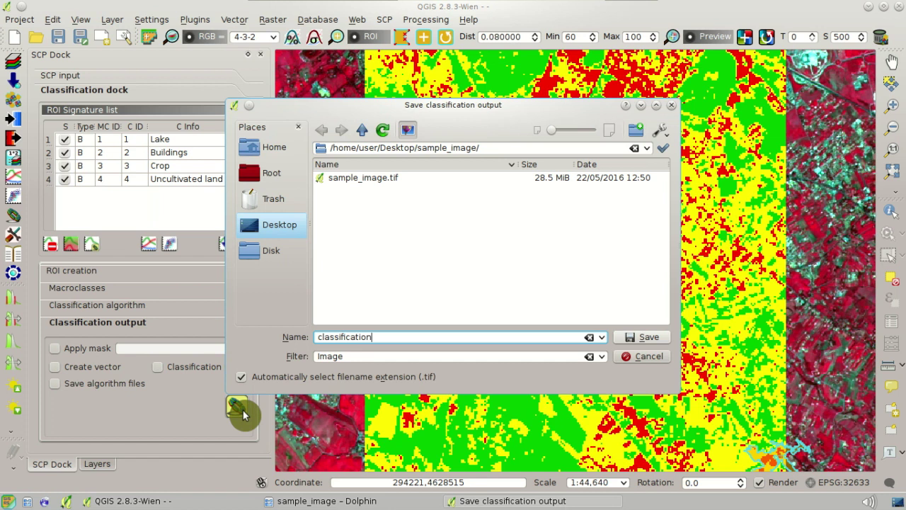
pyautogui.click(665, 337)
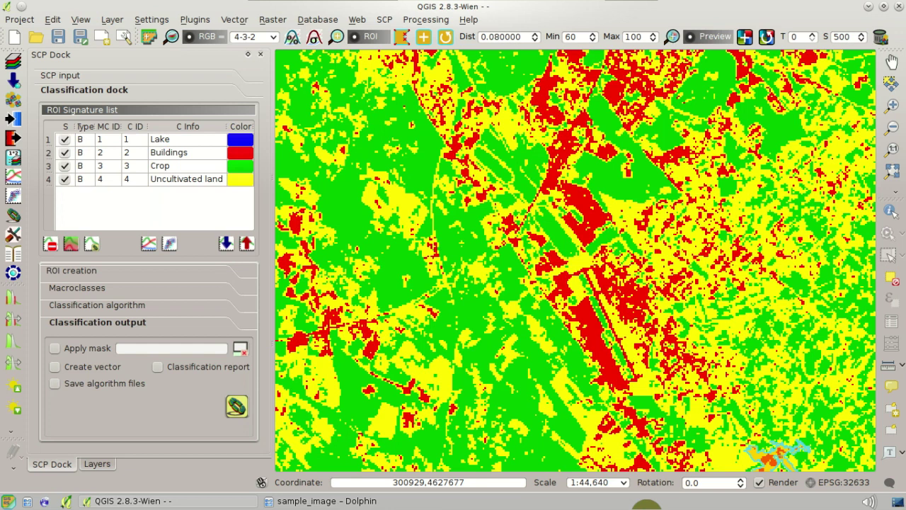
# - Examine the classification over the full image extent together with its class legend in the layer list
pyautogui.click(170, 37)
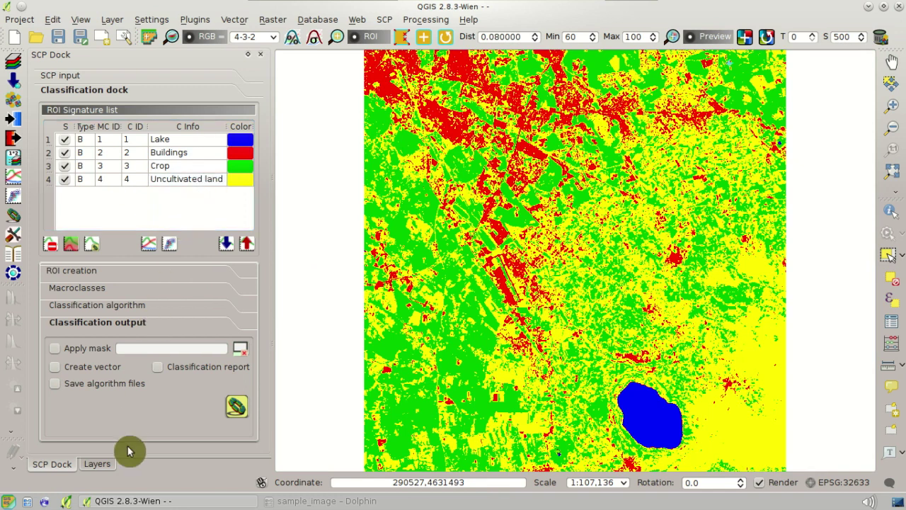
pyautogui.click(99, 465)
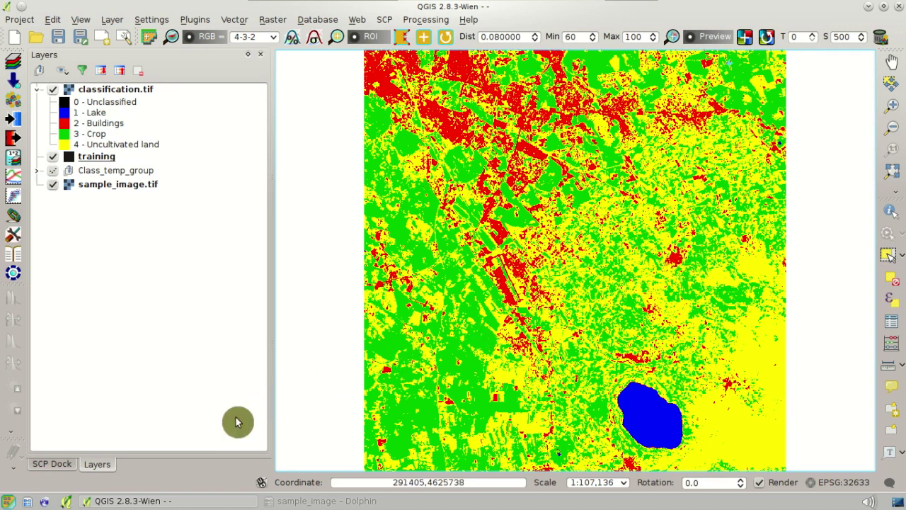
# - Return to the ROI signature list and open the ROI creation settings
pyautogui.click(65, 465)
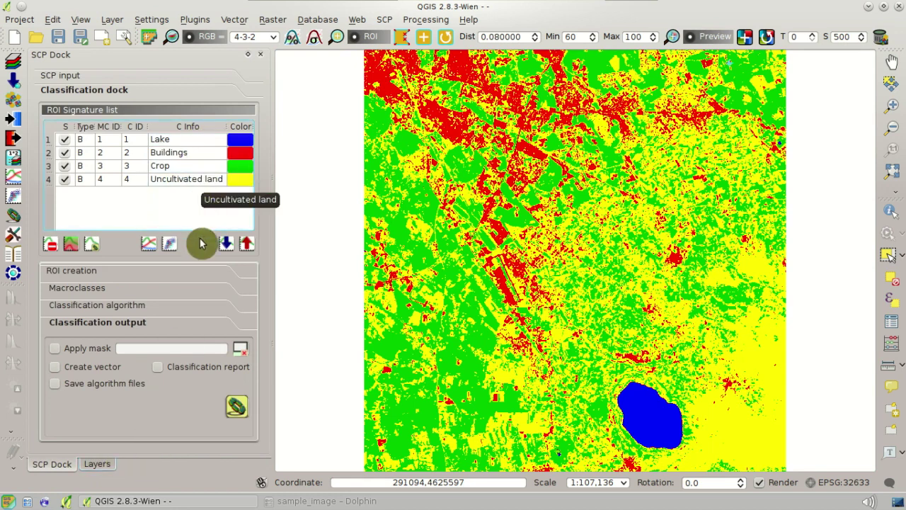
pyautogui.click(202, 272)
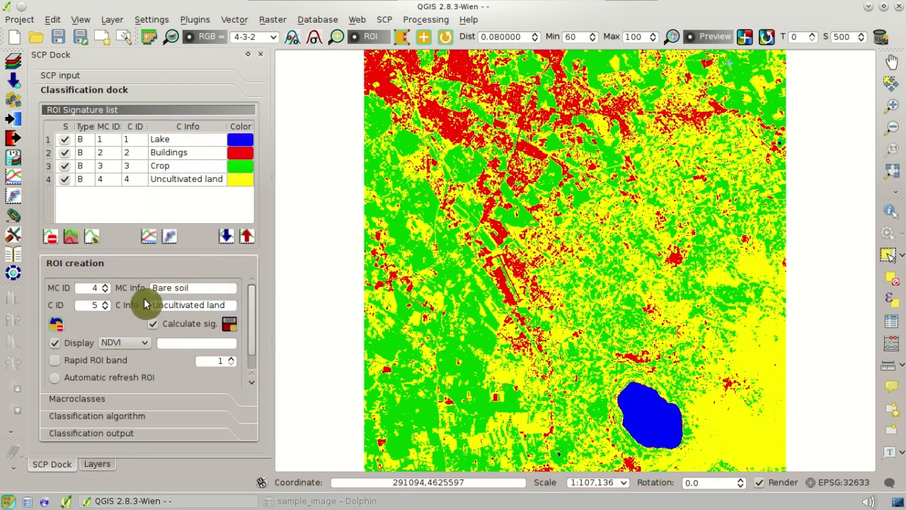